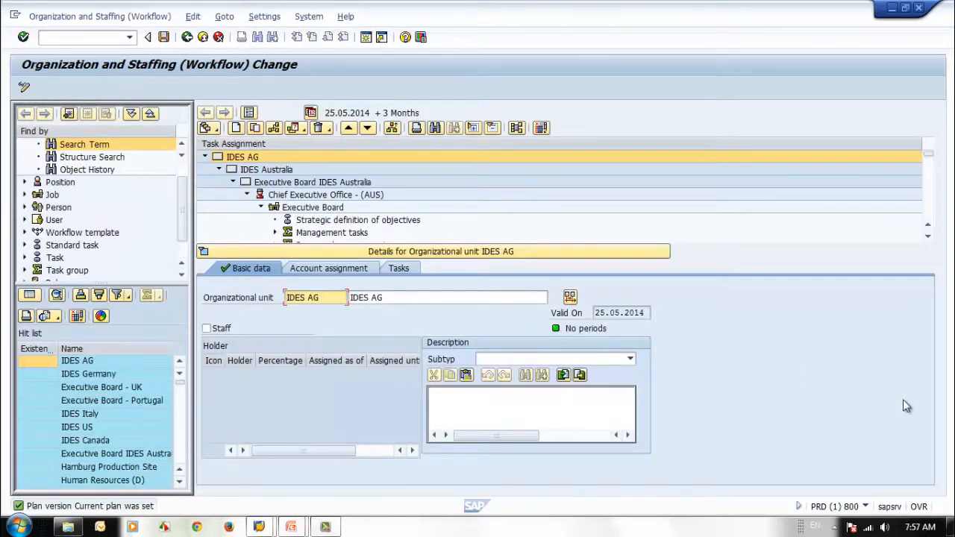
# Step: Collapse the IDES AG task assignment tree to its country units and select IDES Australia
pyautogui.click(205, 157)
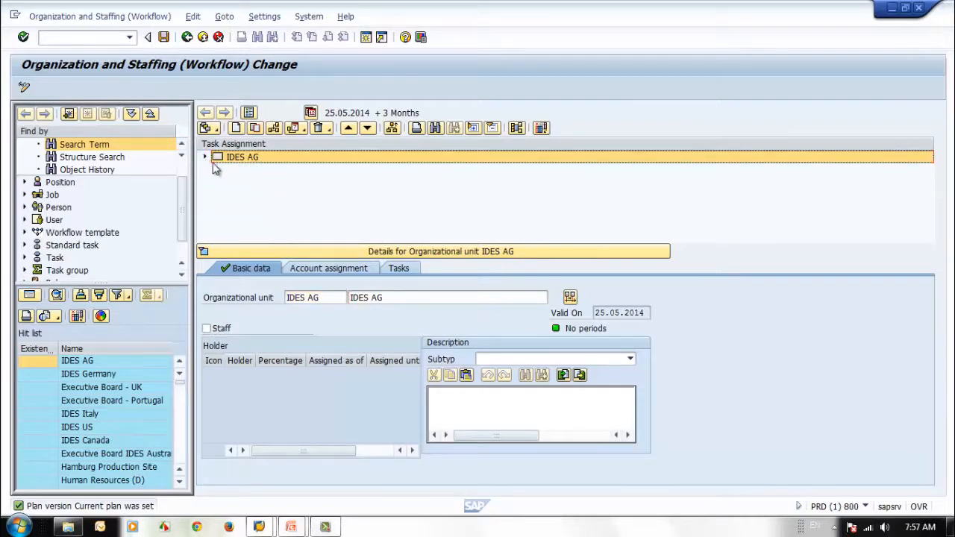
pyautogui.click(206, 158)
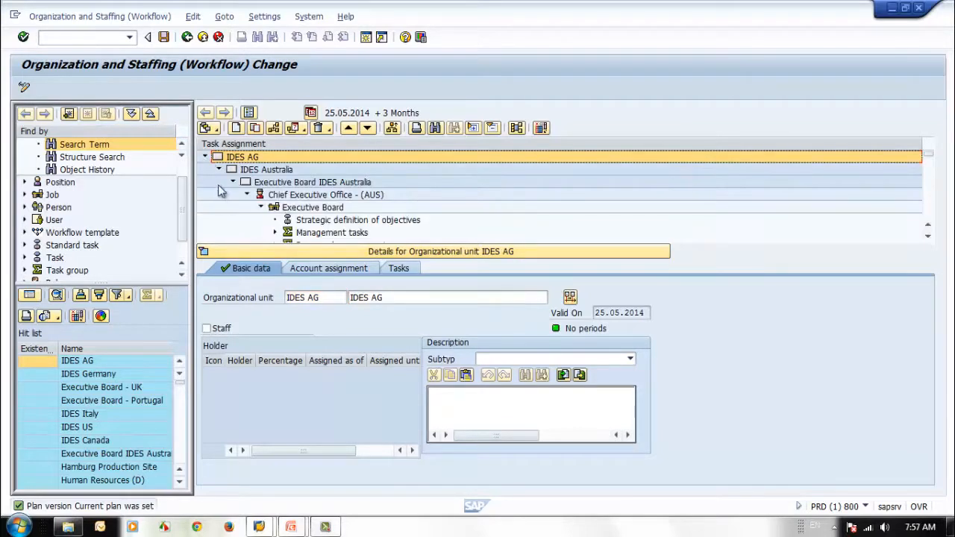
pyautogui.click(232, 184)
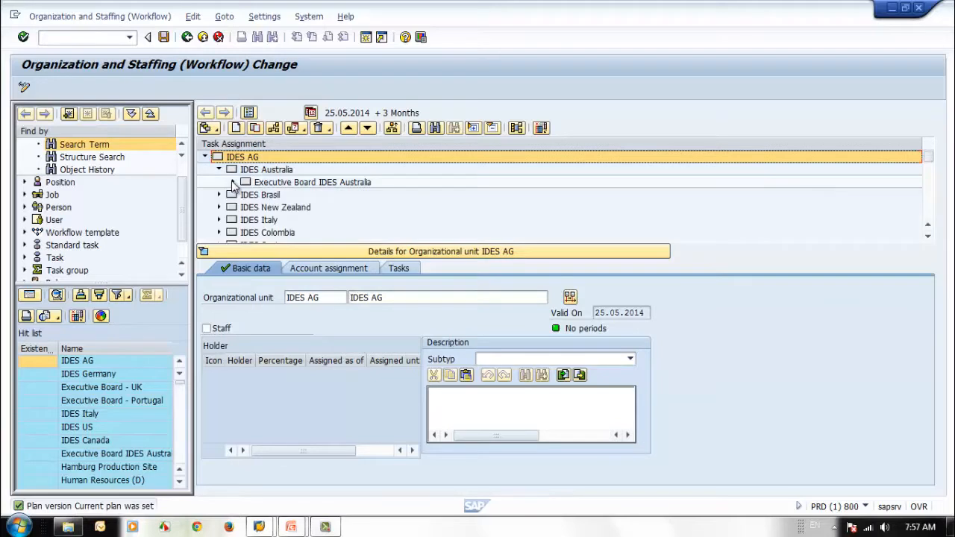
pyautogui.click(219, 169)
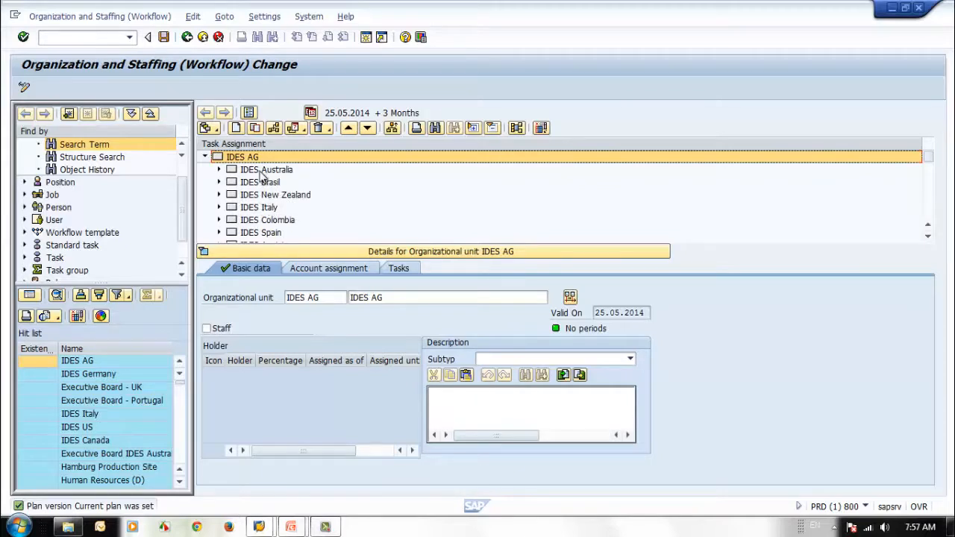
pyautogui.click(247, 170)
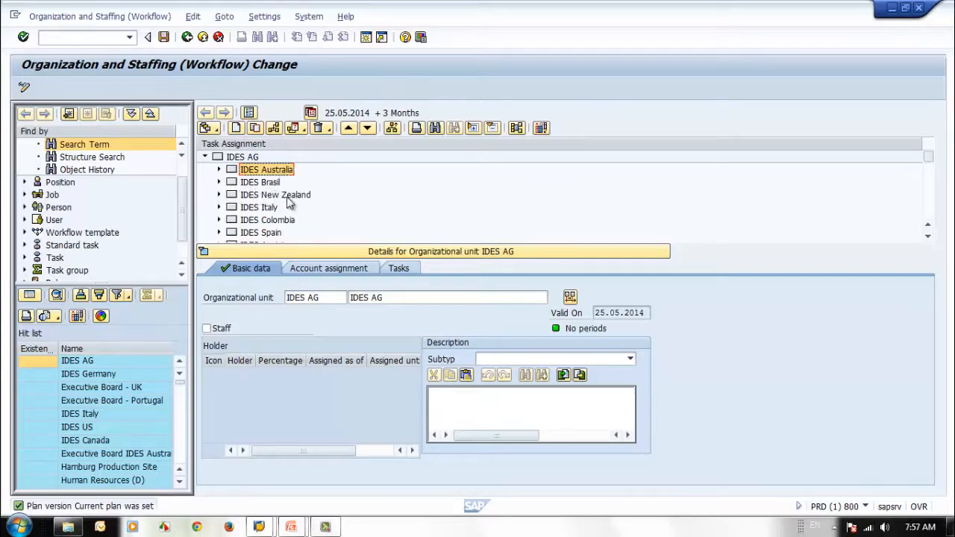
# Step: Examine the Executive Board job and its tasks under the Chief Executive Office position of IDES Australia's executive board, and collapse that position
pyautogui.click(220, 170)
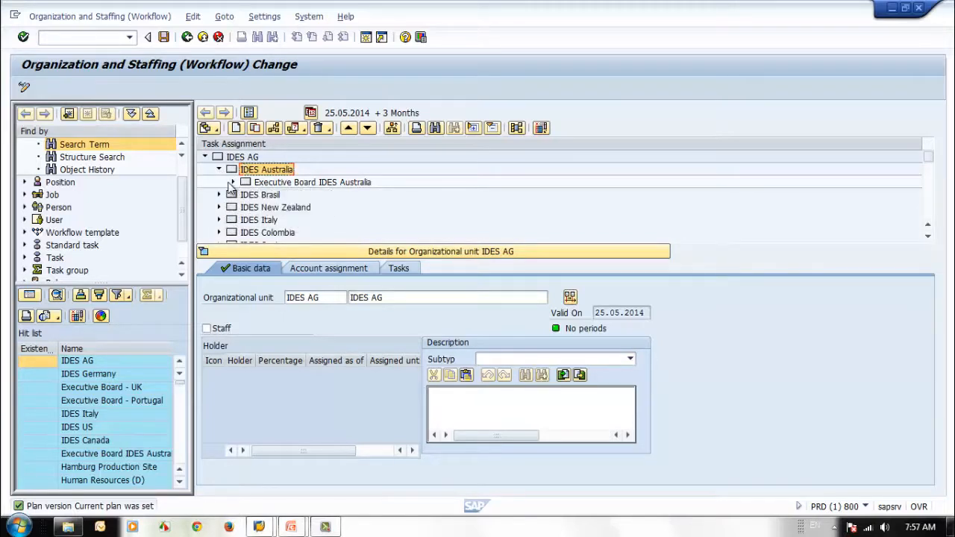
pyautogui.click(232, 182)
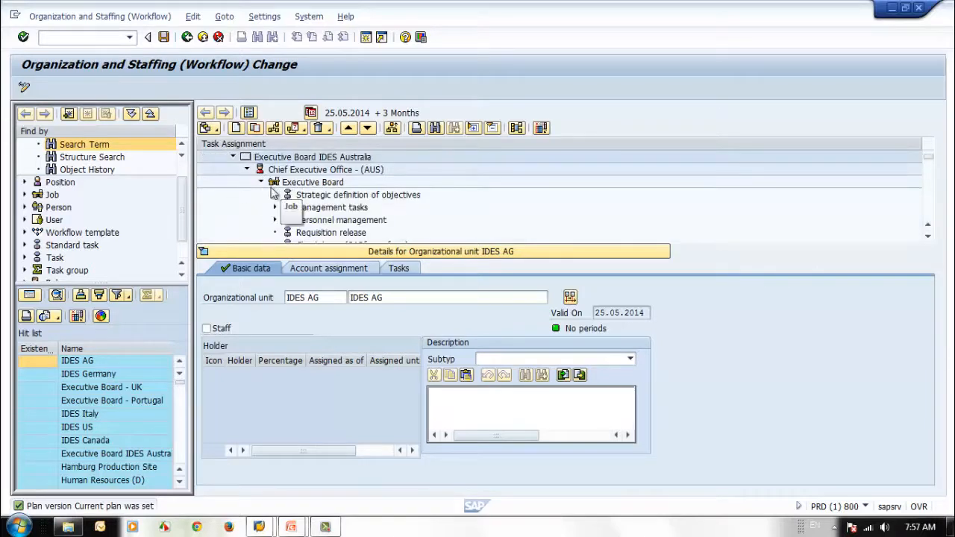
pyautogui.click(261, 182)
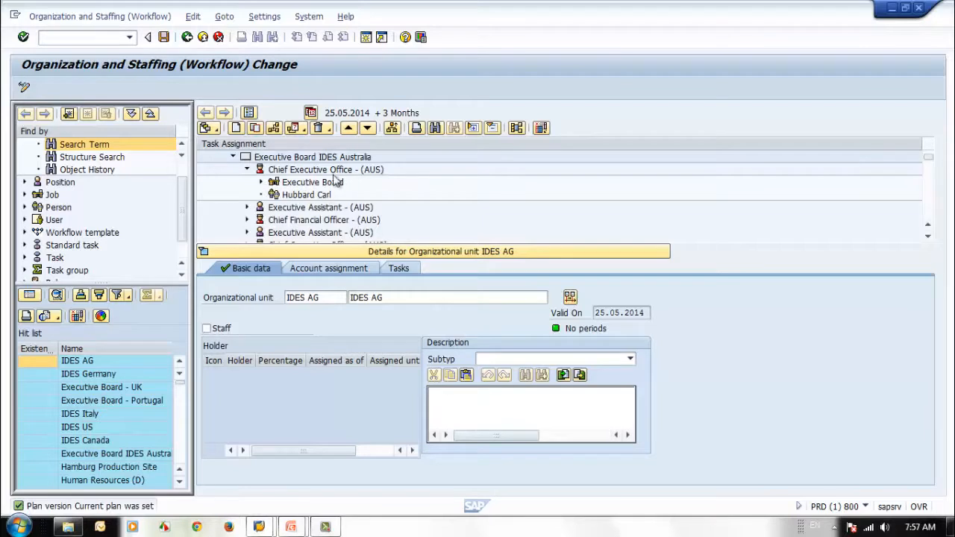
pyautogui.click(261, 182)
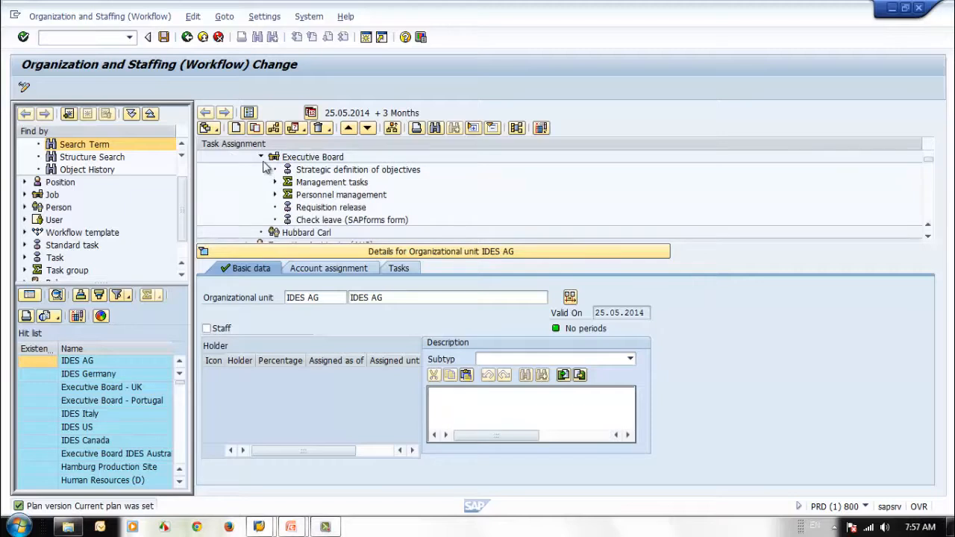
pyautogui.click(261, 158)
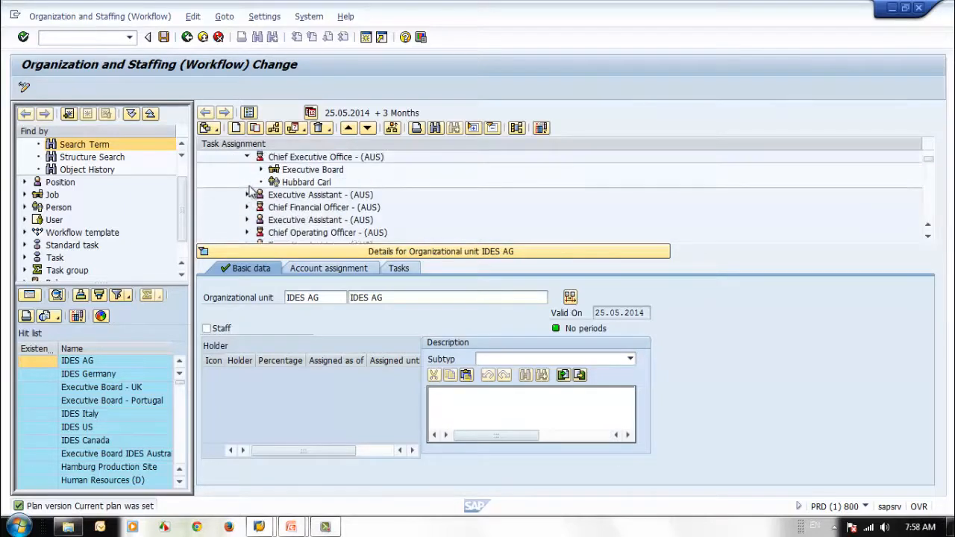
pyautogui.click(246, 169)
# Step: Examine the Executive Assistant, Chief Financial Officer and Chief HR Officer positions in Executive Board IDES Australia
pyautogui.click(247, 182)
pyautogui.click(248, 183)
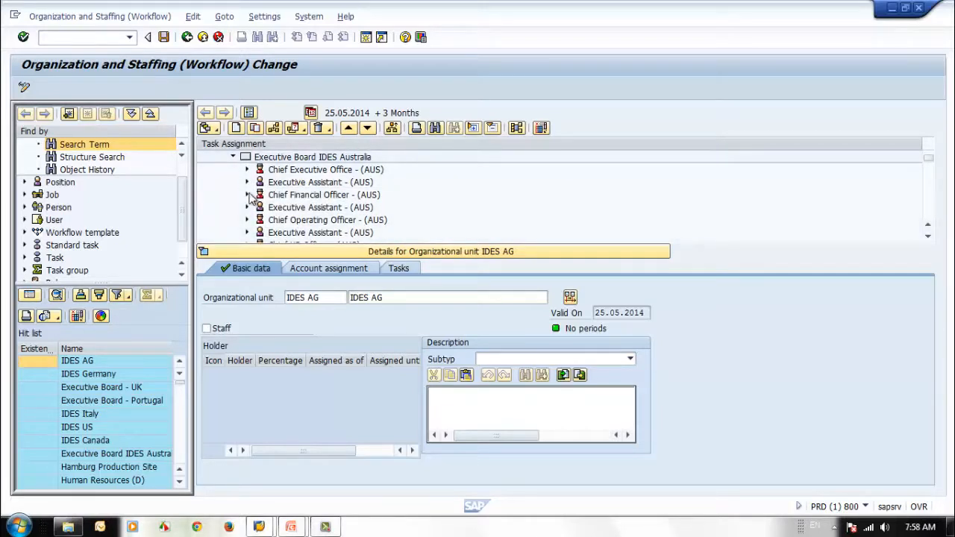
pyautogui.click(247, 194)
pyautogui.click(247, 195)
pyautogui.scroll(-3, 252, 198)
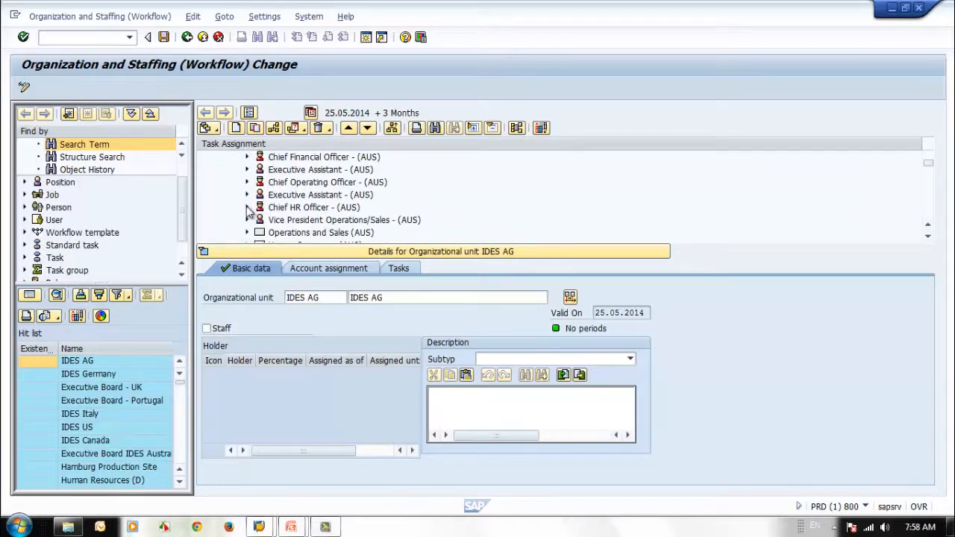
pyautogui.click(247, 208)
pyautogui.click(246, 207)
pyautogui.scroll(-2, 251, 214)
pyautogui.scroll(-1, 254, 215)
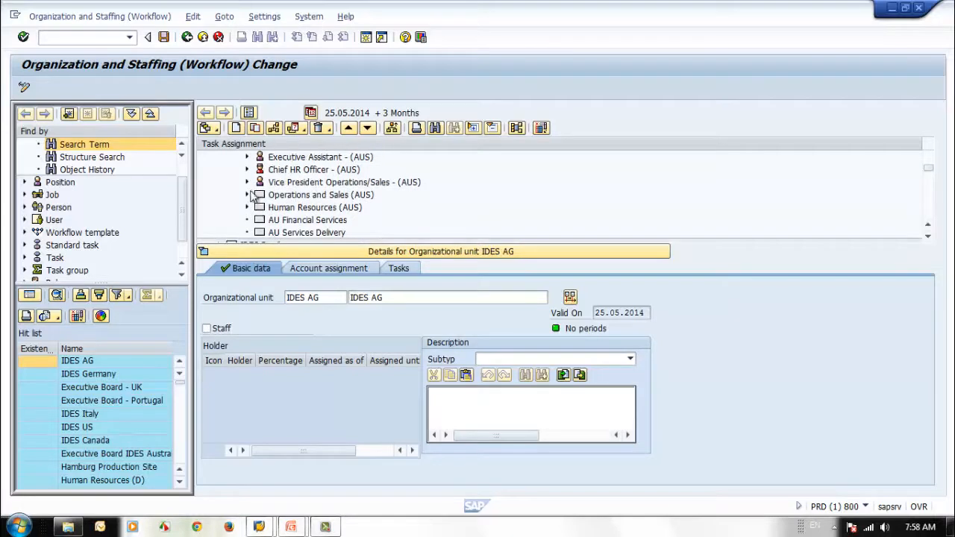
# Step: Expand Operations and Sales (AUS) down to Sales (AUS) and examine its Sales Manager and Sales Representative positions
pyautogui.click(247, 195)
pyautogui.click(261, 207)
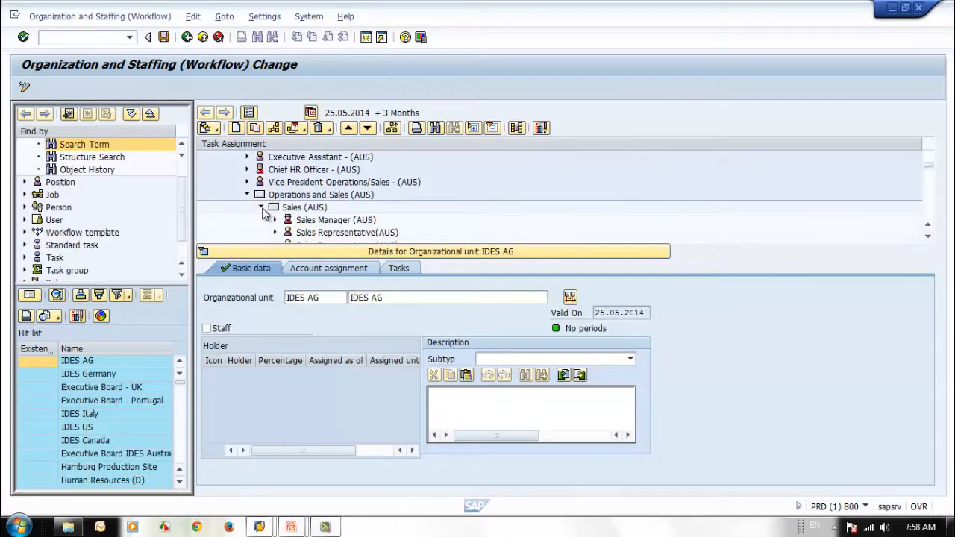
pyautogui.scroll(-2, 310, 228)
pyautogui.click(275, 195)
pyautogui.click(275, 195)
pyautogui.click(276, 207)
pyautogui.click(275, 208)
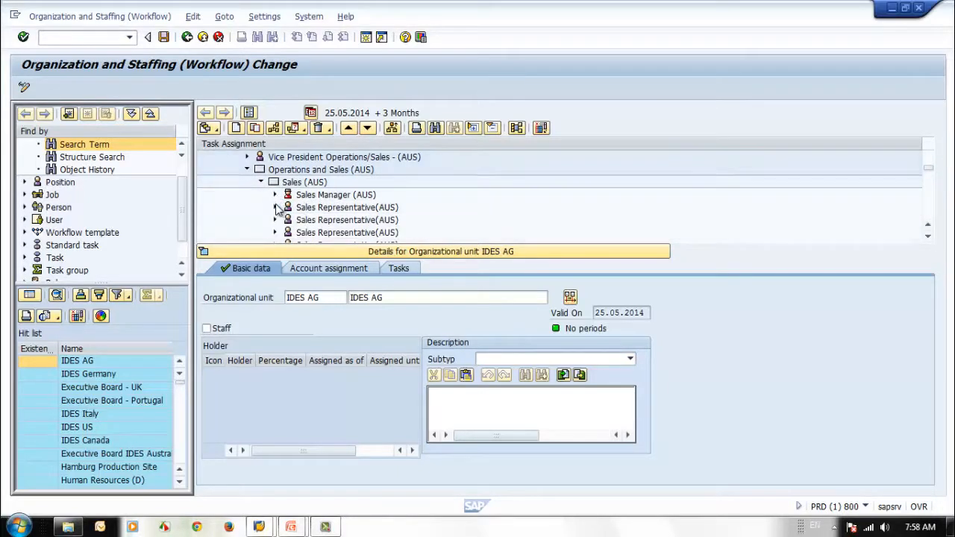
pyautogui.scroll(-2, 324, 209)
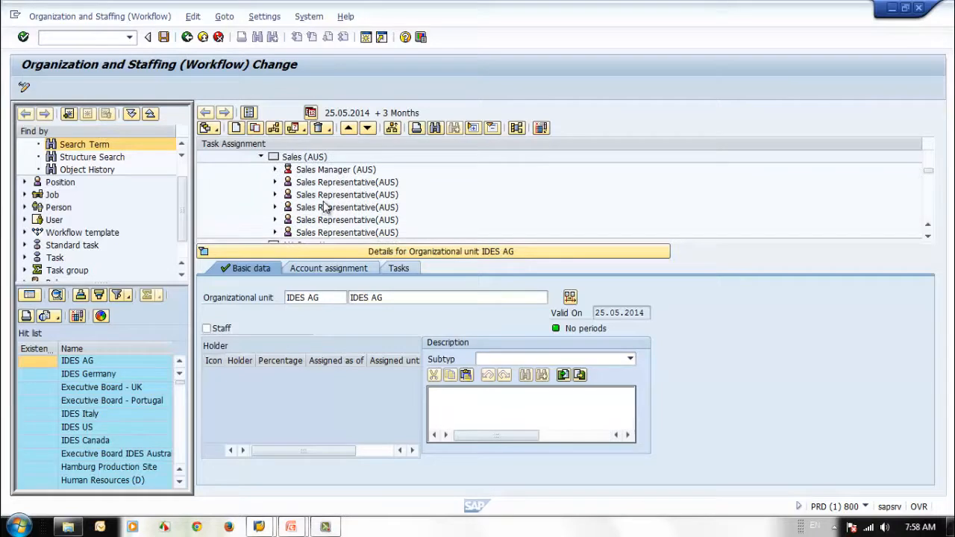
pyautogui.scroll(1, 306, 187)
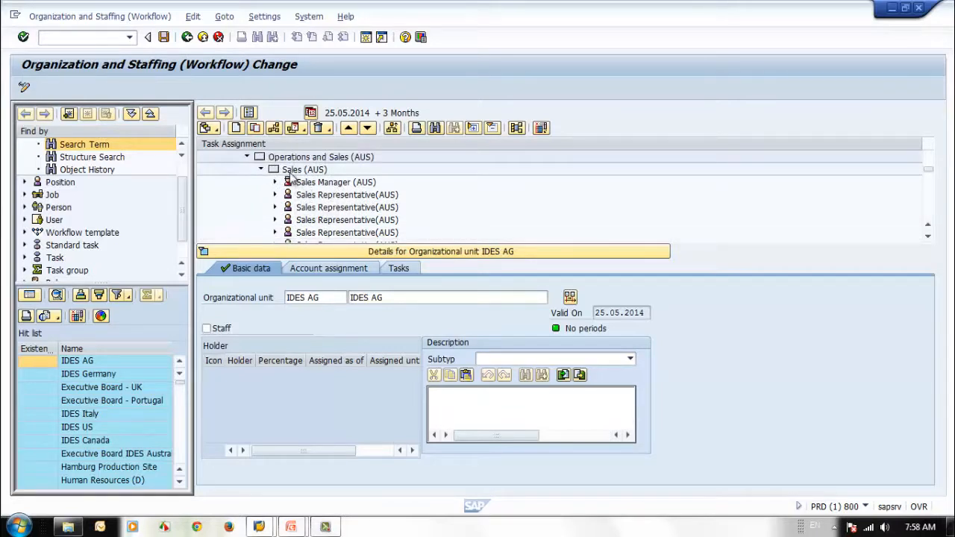
# Step: Select the Sales Manager and second Sales Representative positions in Sales (AUS) in turn, and look through the available object search categories
pyautogui.click(334, 196)
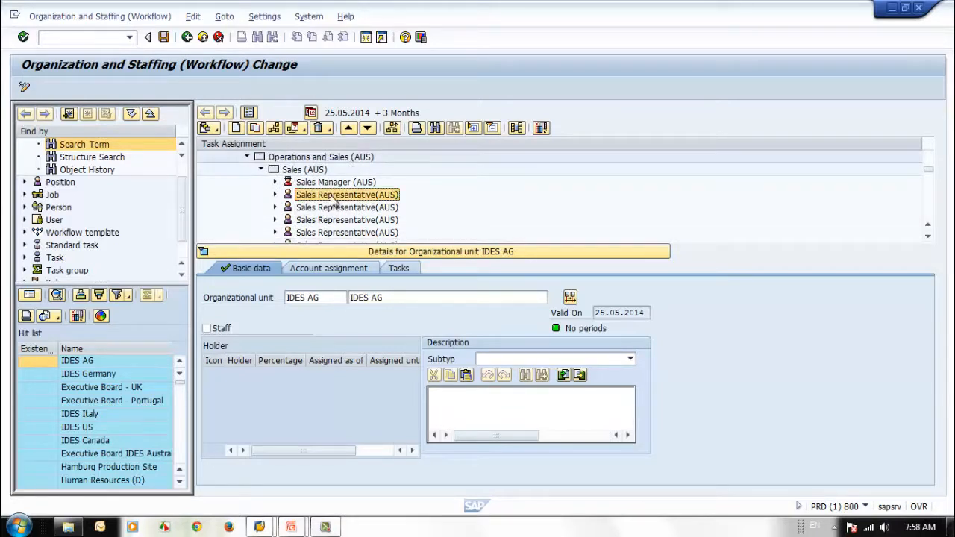
pyautogui.click(333, 184)
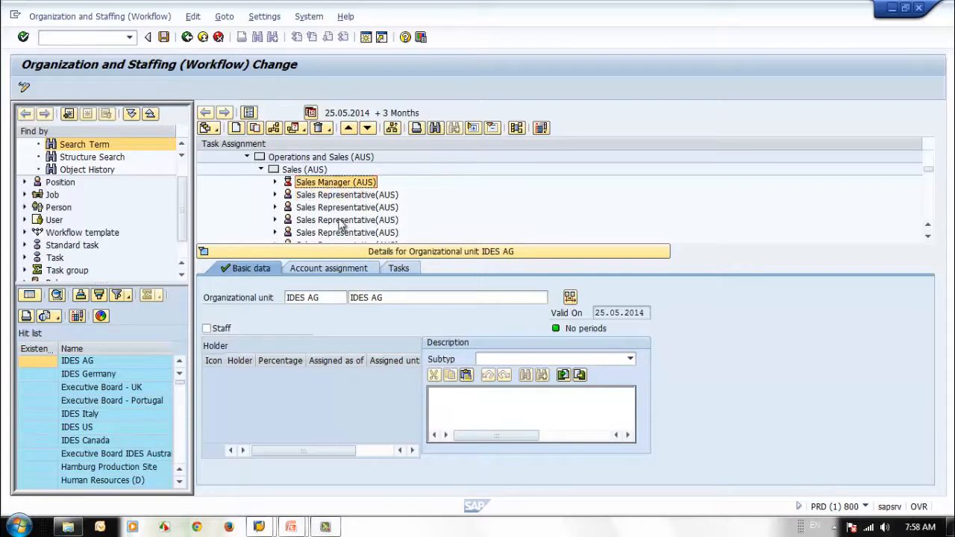
pyautogui.click(342, 210)
pyautogui.scroll(-1, 343, 219)
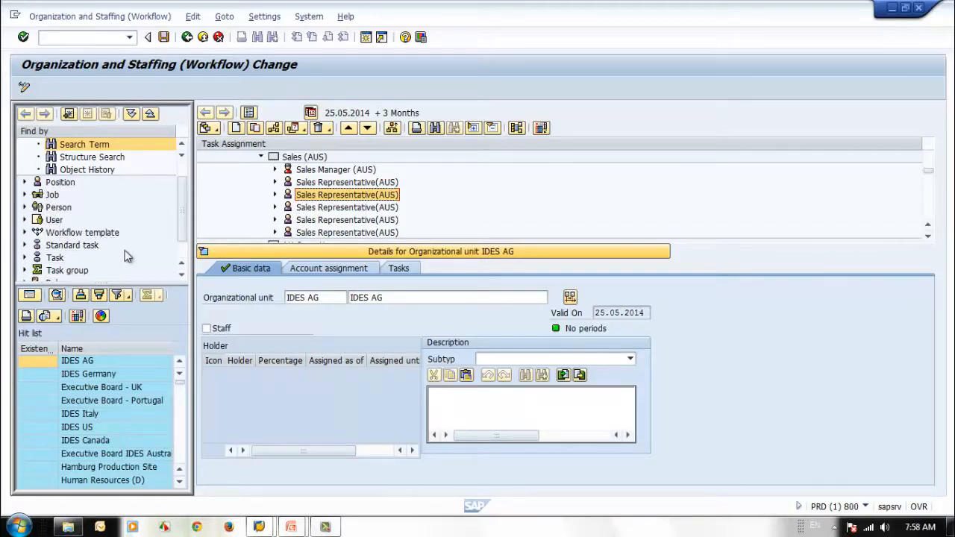
pyautogui.moveTo(181, 219); pyautogui.dragTo(180, 238)
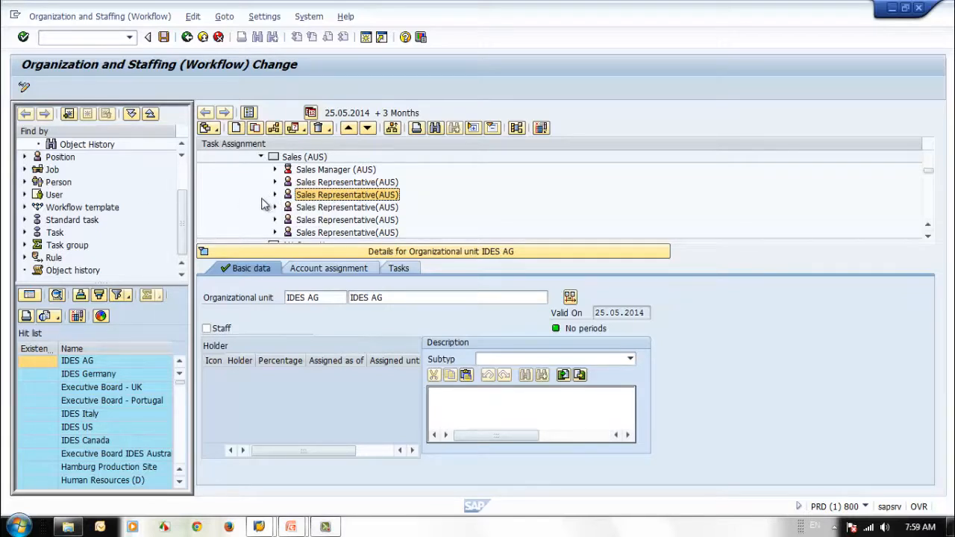
pyautogui.moveTo(182, 241); pyautogui.dragTo(182, 213)
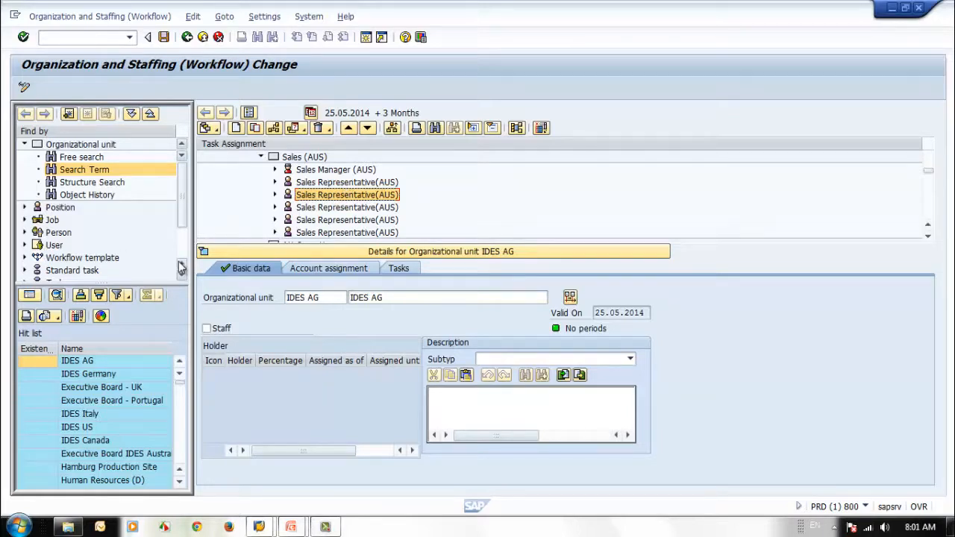
# Step: Leave the organization and staffing transaction for SAP Easy Access and switch to the PowerPoint slide show on Indirect Role Assignment
pyautogui.click(187, 38)
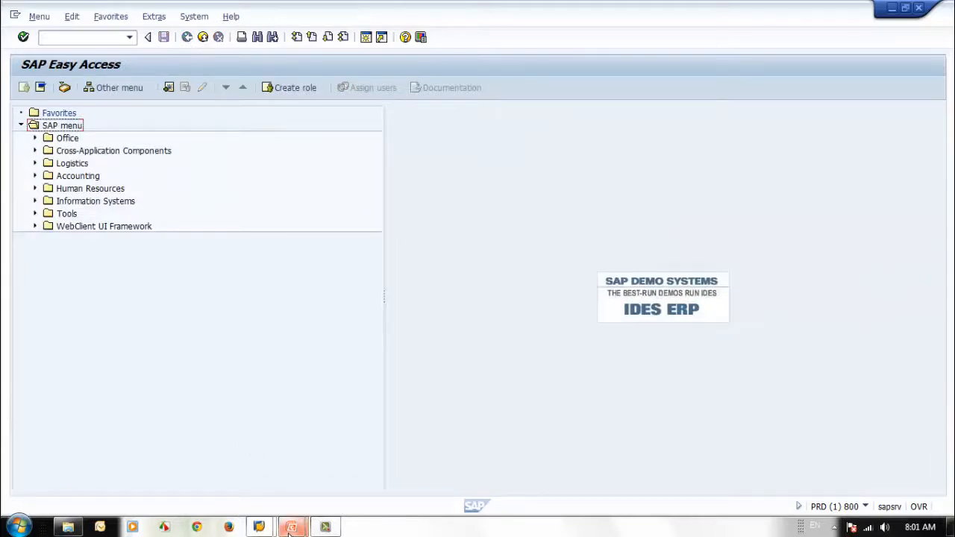
pyautogui.moveTo(290, 529)
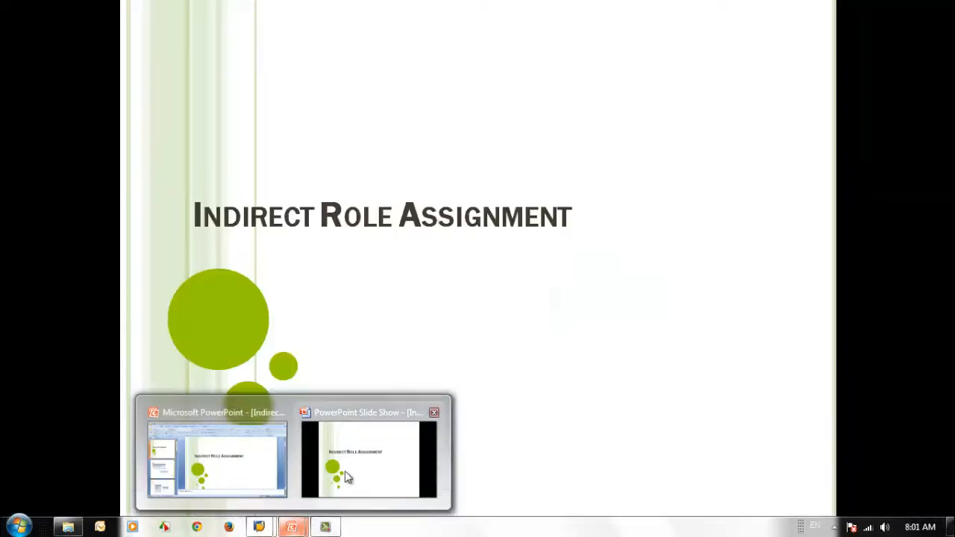
pyautogui.click(345, 470)
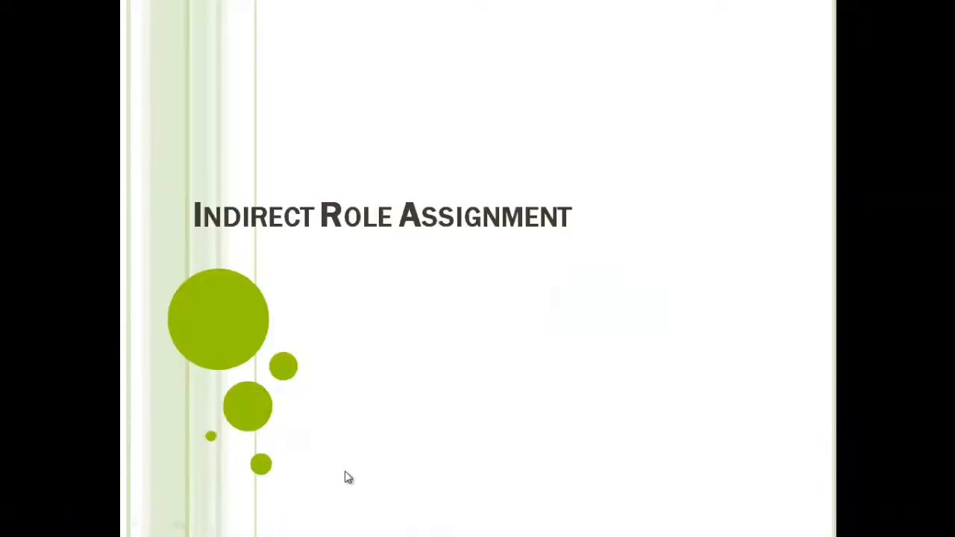
pyautogui.click(405, 360)
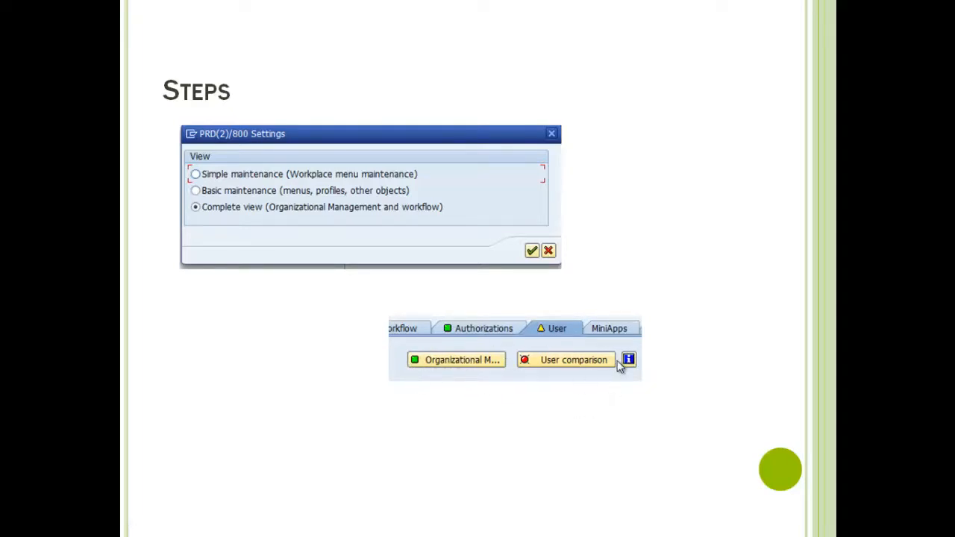
pyautogui.click(444, 383)
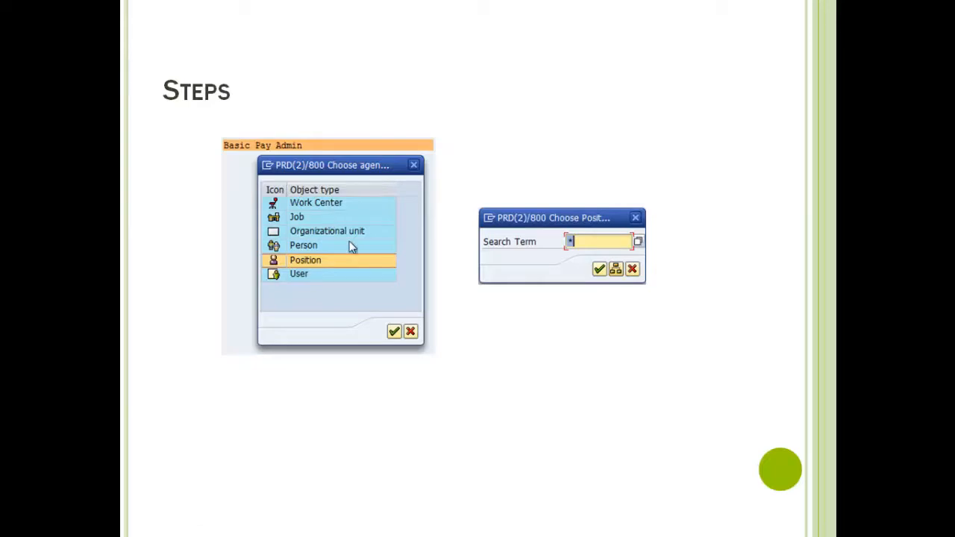
pyautogui.click(587, 250)
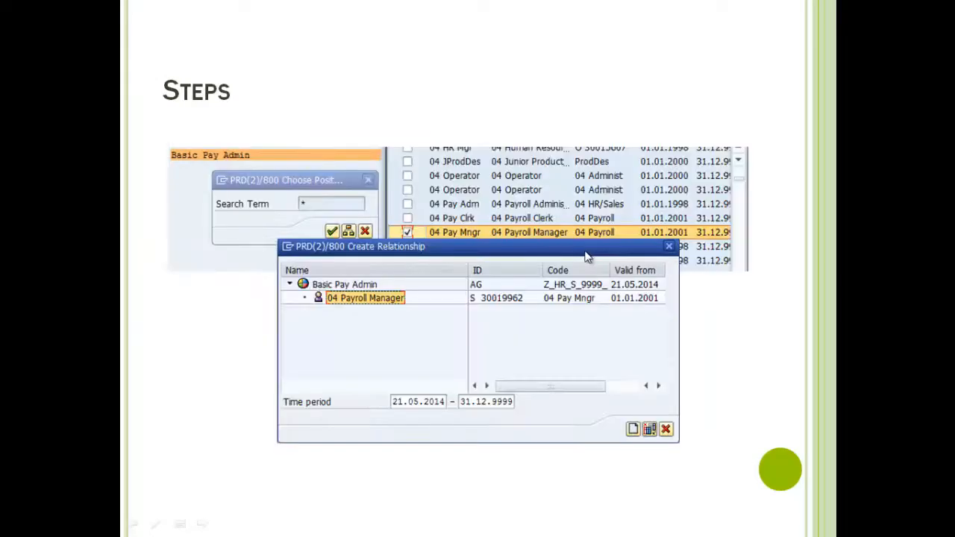
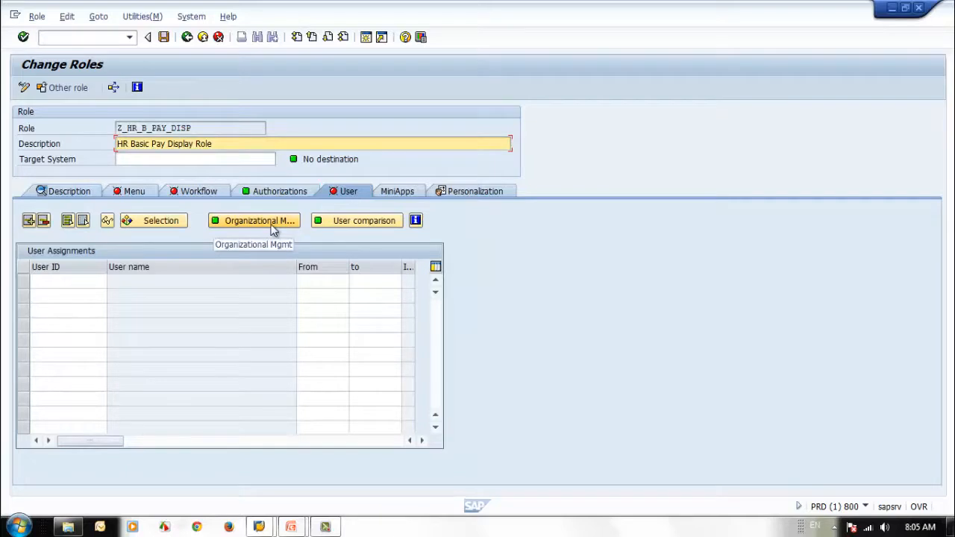
# Step: Leave the role, reopen role maintenance (PFCG) and set its view to Basic maintenance (menus, profiles, other objects)
pyautogui.click(186, 37)
pyautogui.click(187, 37)
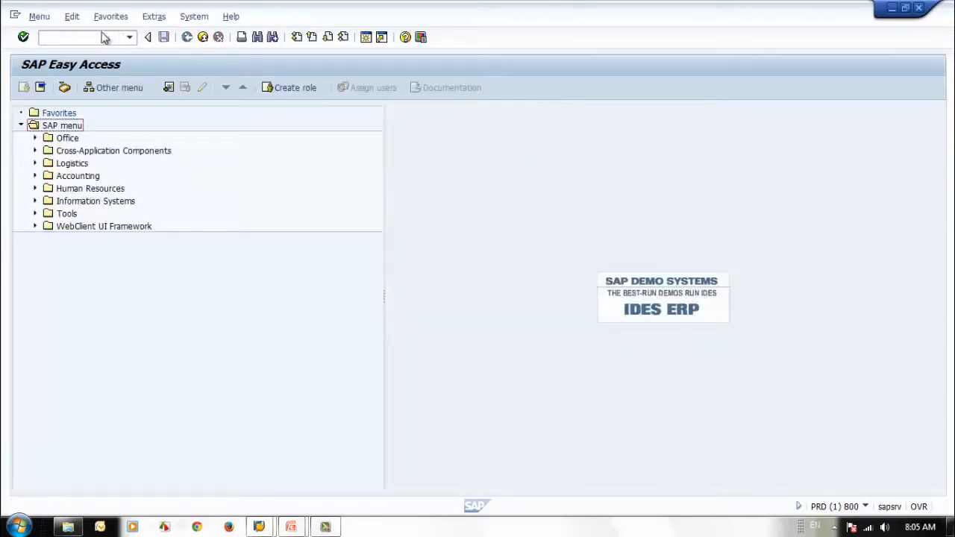
pyautogui.click(128, 37)
pyautogui.click(101, 51)
pyautogui.press('Return')
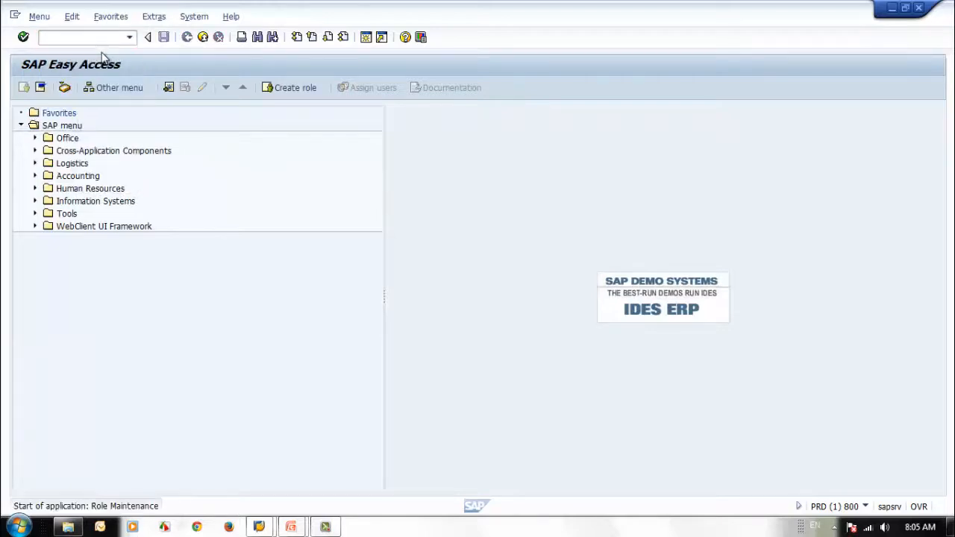
pyautogui.click(97, 17)
pyautogui.click(111, 33)
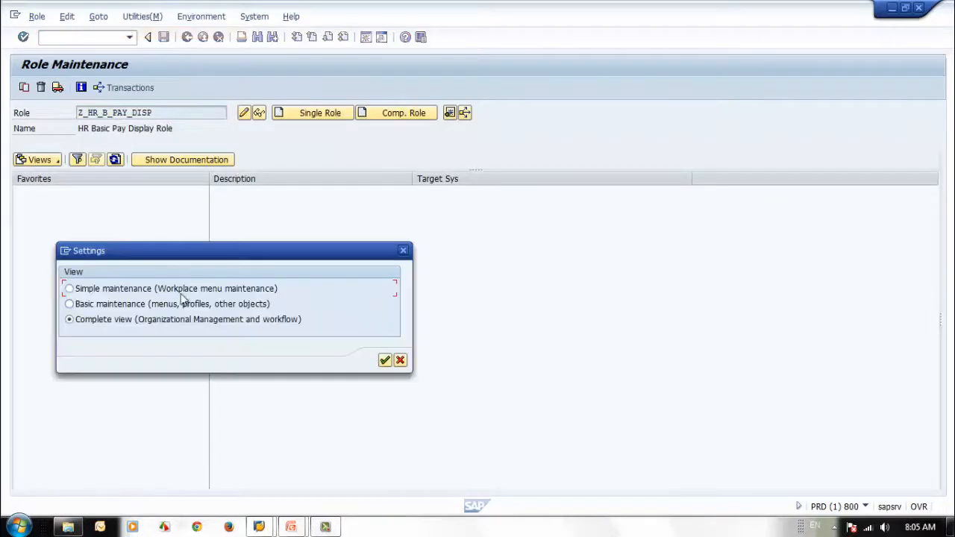
pyautogui.click(144, 304)
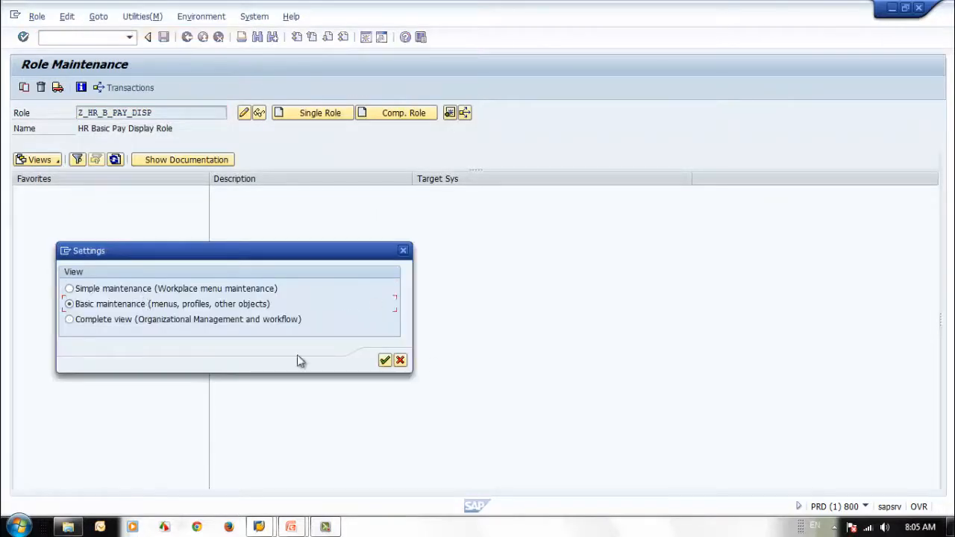
pyautogui.click(384, 361)
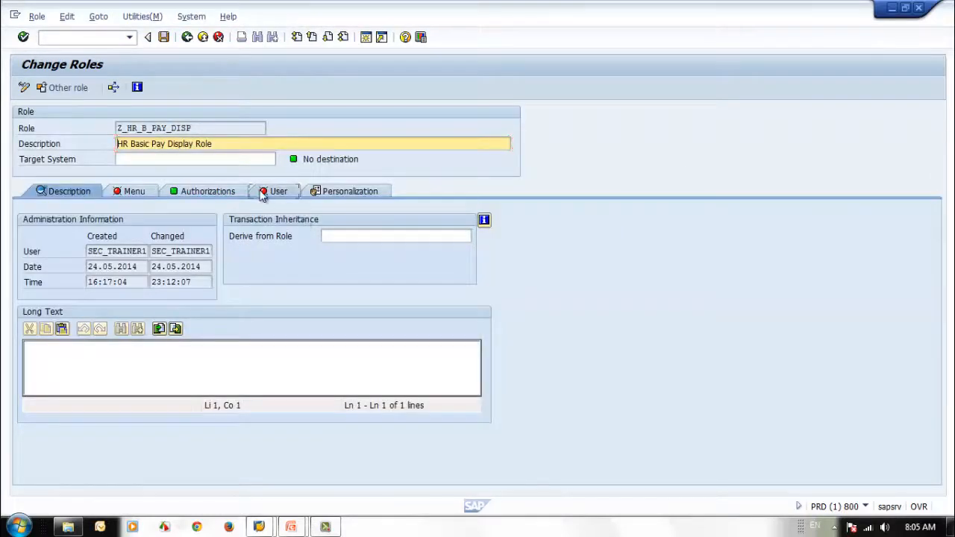
# Step: Examine the user assignment options of role Z_HR_B_PAY_DISP in the basic maintenance view, then return to SAP Easy Access
pyautogui.click(261, 192)
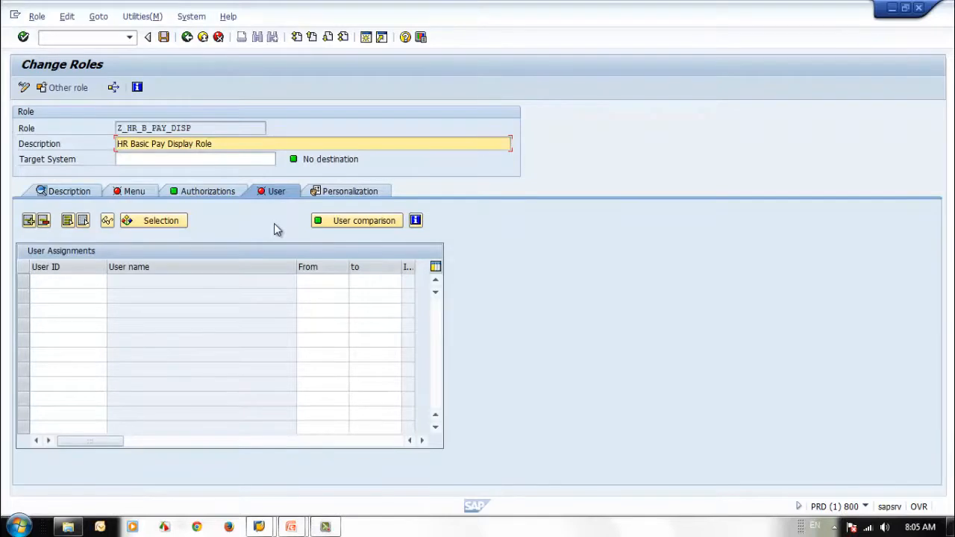
pyautogui.click(188, 37)
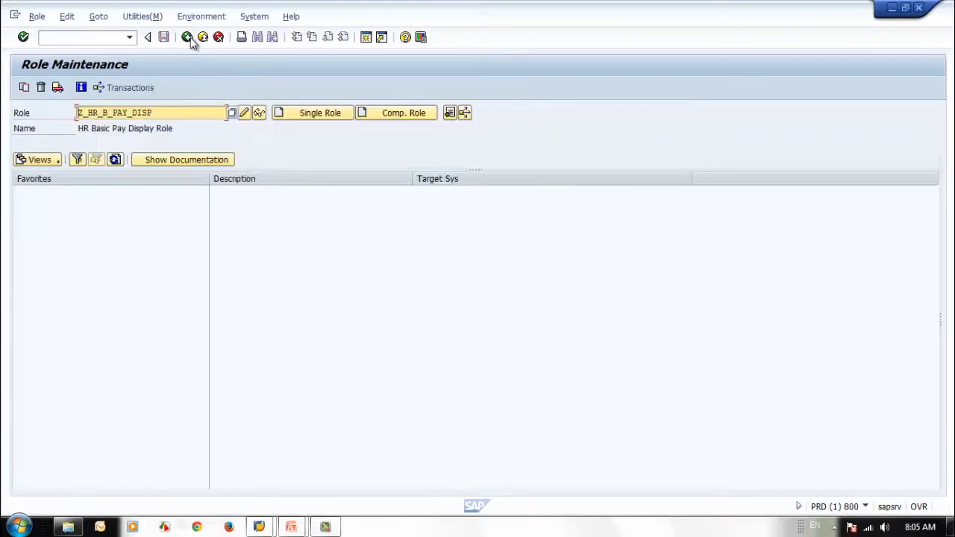
pyautogui.click(187, 38)
# Step: Reopen role maintenance (PFCG) and set its view to Complete view (Organizational Management and workflow)
pyautogui.click(129, 36)
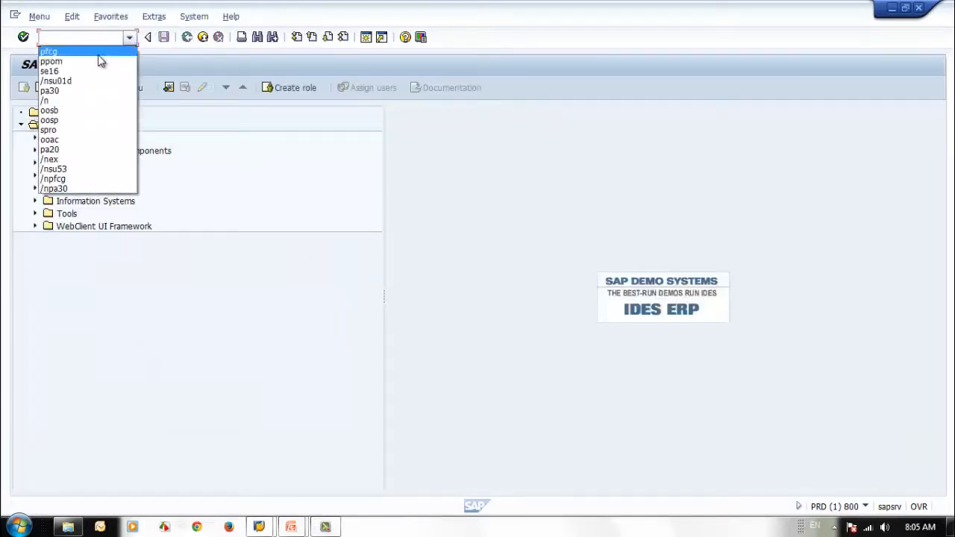
pyautogui.click(99, 59)
pyautogui.press('Return')
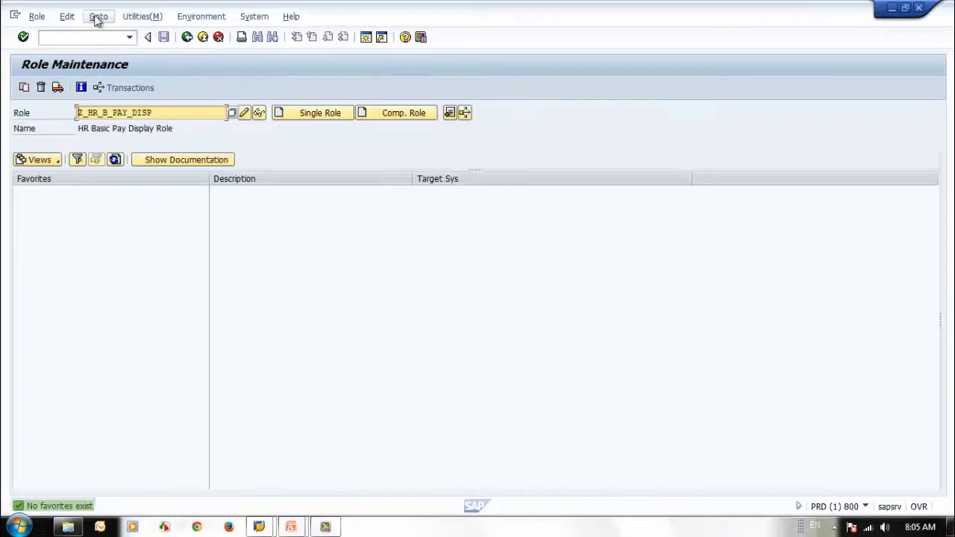
pyautogui.click(97, 17)
pyautogui.click(115, 34)
pyautogui.click(69, 319)
pyautogui.click(385, 361)
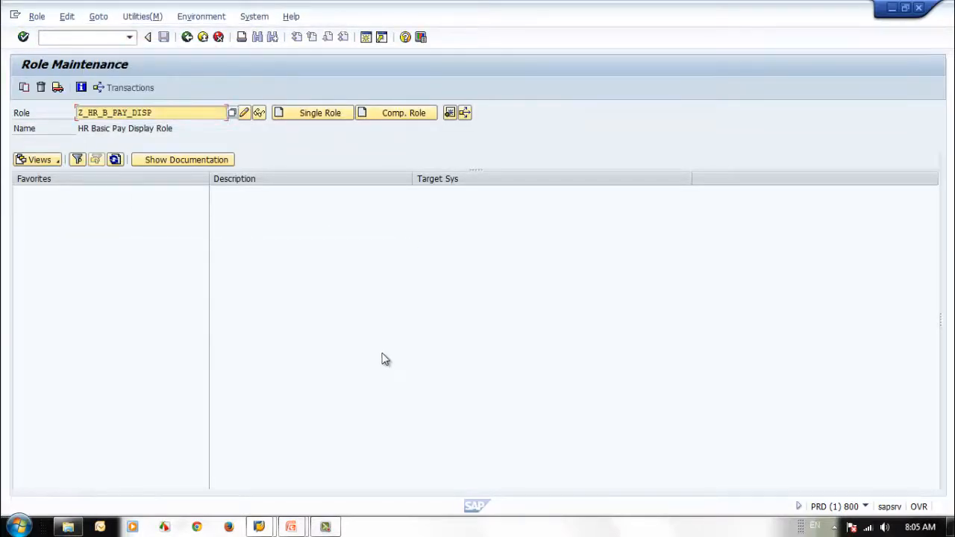
# Step: Open role Z_HR_B_PAY_DISP for changing and go from its user assignments to the organizational management agent assignment
pyautogui.click(244, 114)
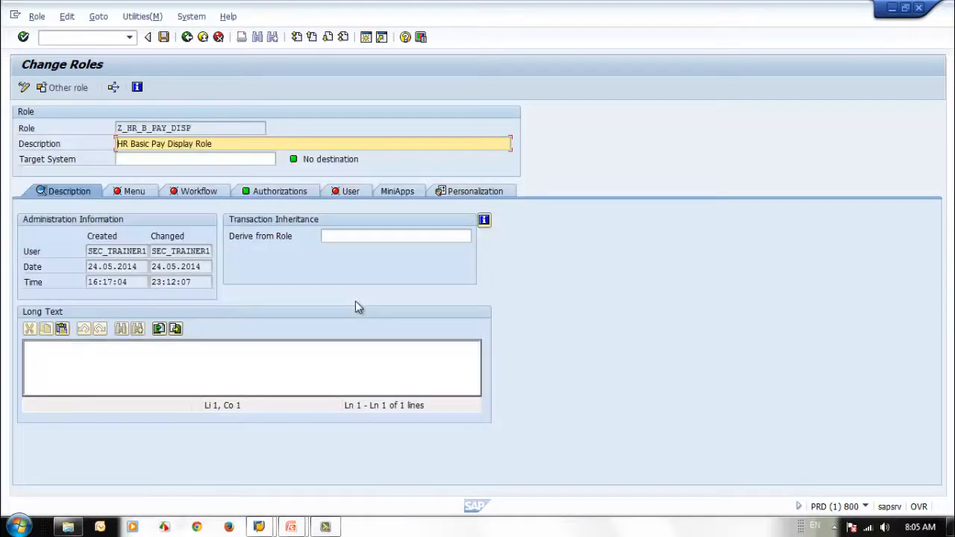
pyautogui.click(338, 193)
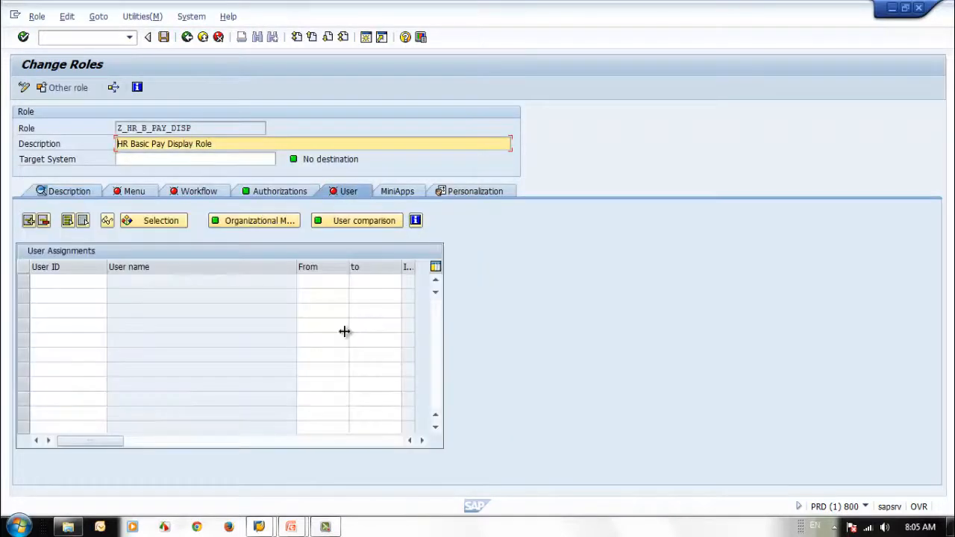
pyautogui.click(255, 222)
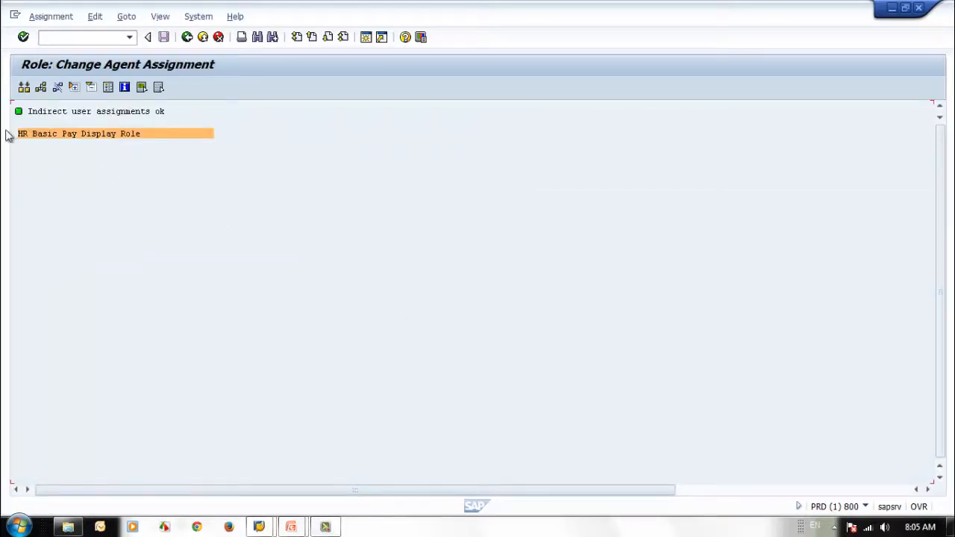
# Step: Start a new assignment for the role with agent type Position and search all positions using the term *
pyautogui.click(40, 87)
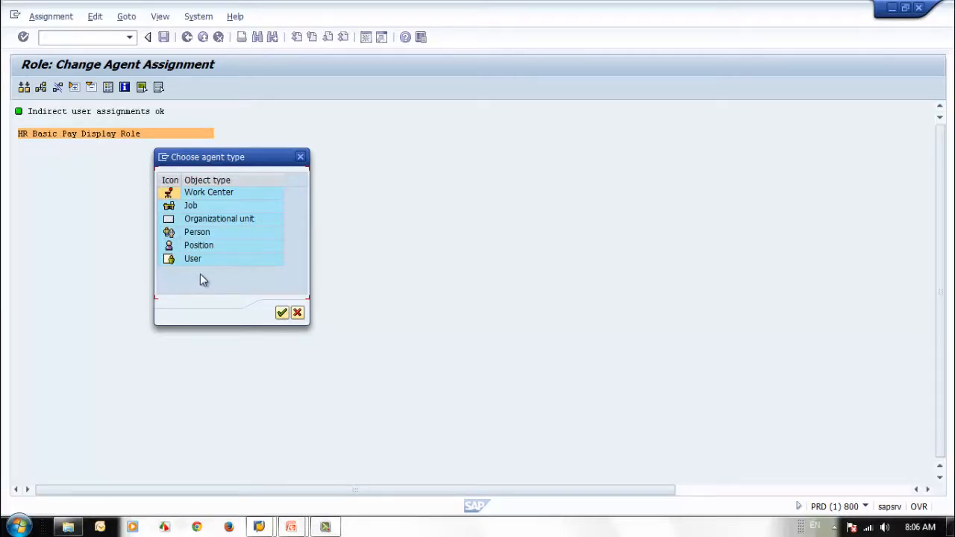
pyautogui.click(170, 249)
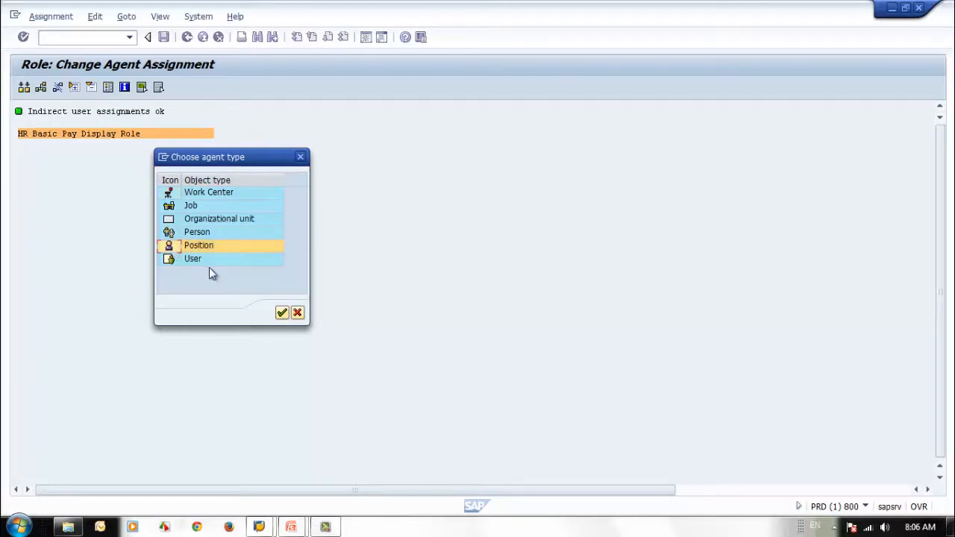
pyautogui.click(281, 314)
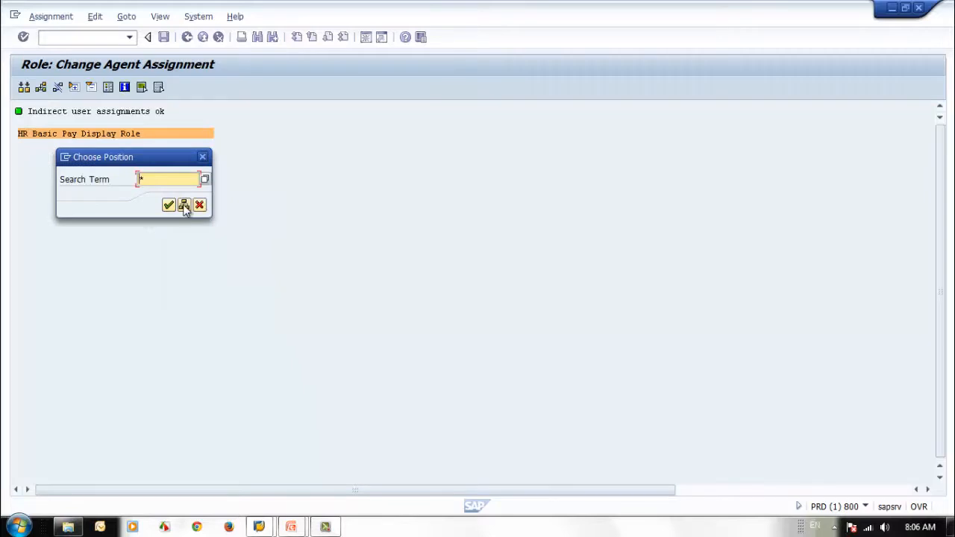
pyautogui.click(167, 206)
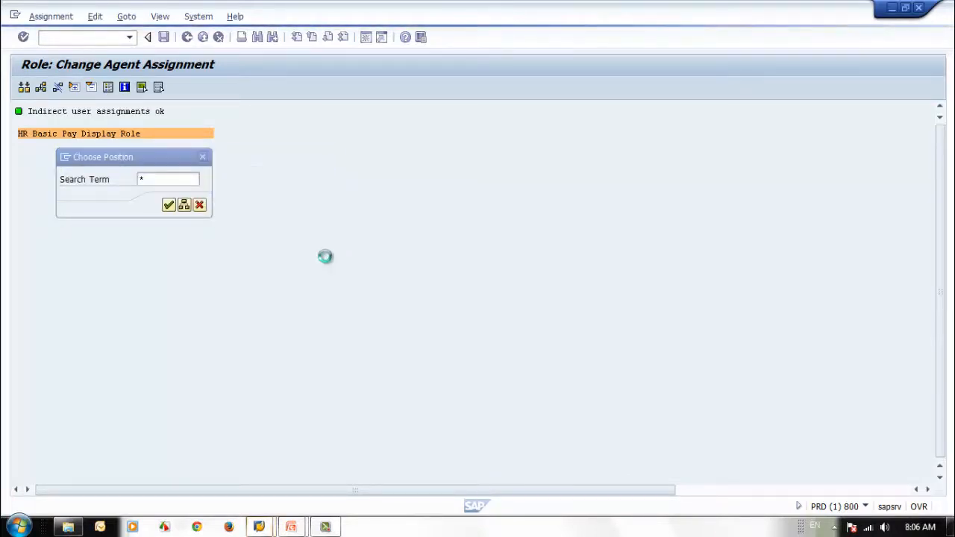
# Step: Assign the role to the fourth Service Technician position of Mower Pro 2, valid from 25.05.2014 to 31.12.9999
pyautogui.moveTo(297, 135); pyautogui.dragTo(421, 101)
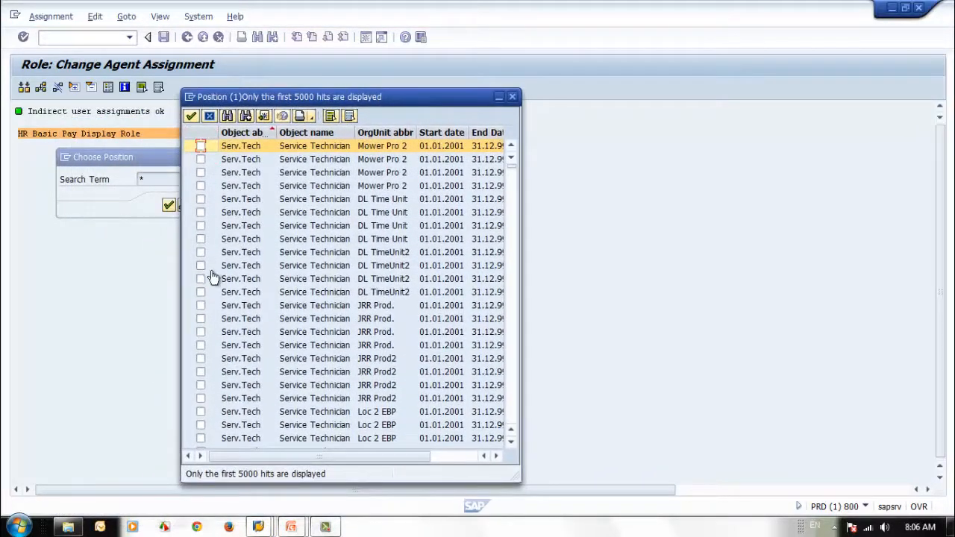
pyautogui.scroll(-2, 215, 276)
pyautogui.scroll(2, 215, 277)
pyautogui.click(202, 187)
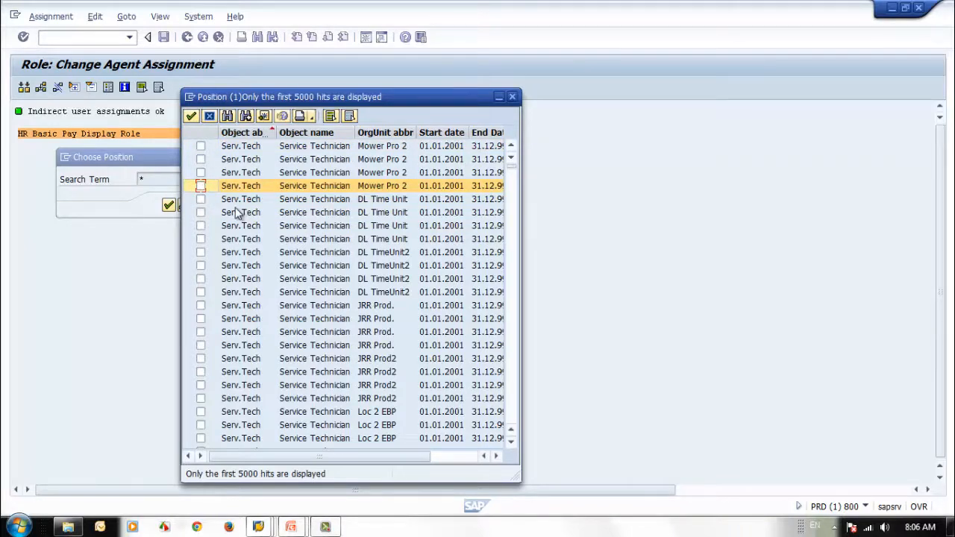
pyautogui.click(200, 186)
pyautogui.click(191, 116)
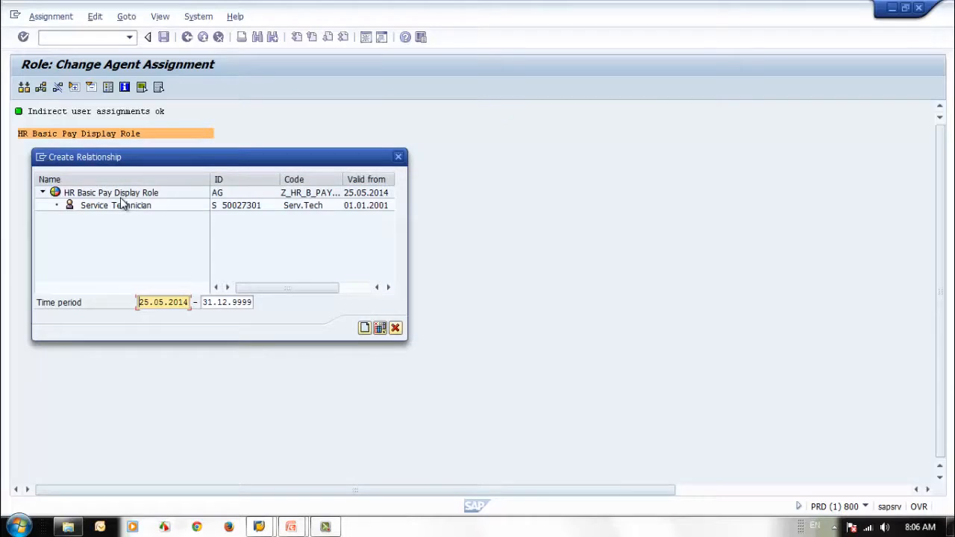
pyautogui.click(100, 212)
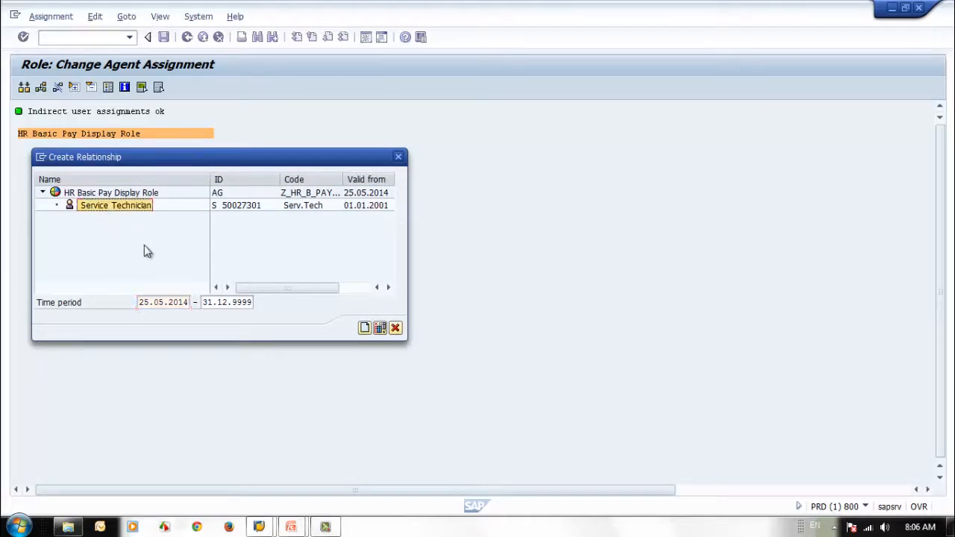
pyautogui.click(243, 211)
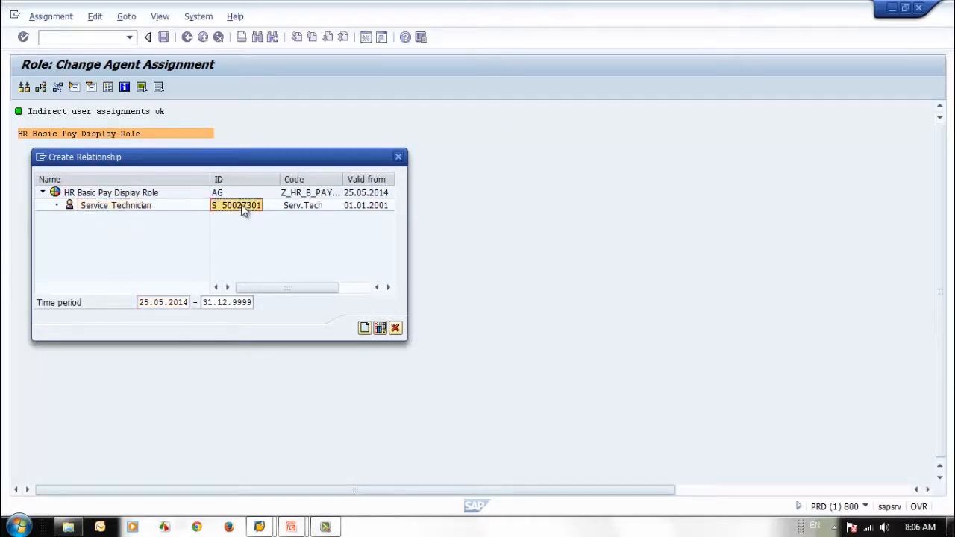
pyautogui.click(365, 329)
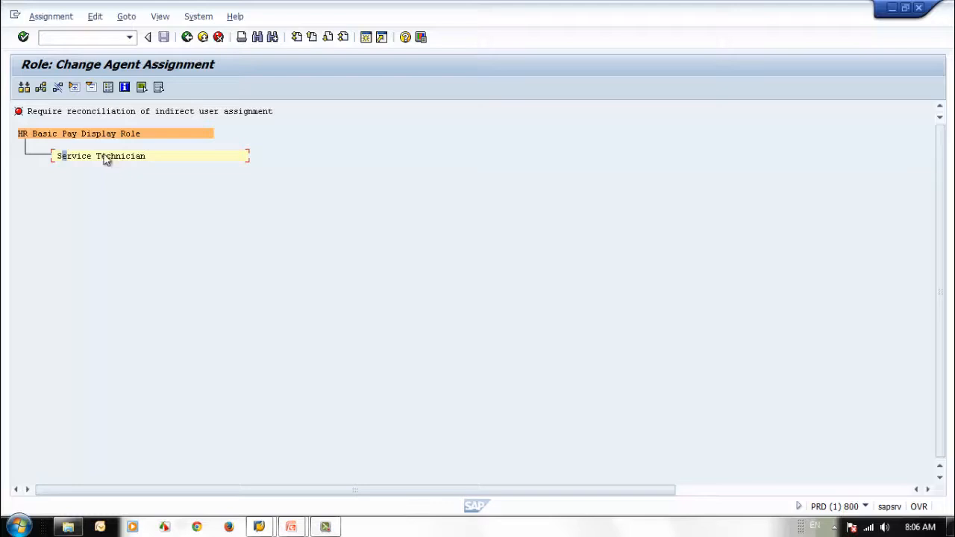
# Step: Start another agent assignment of type Position and list all positions with the search term *
pyautogui.click(41, 87)
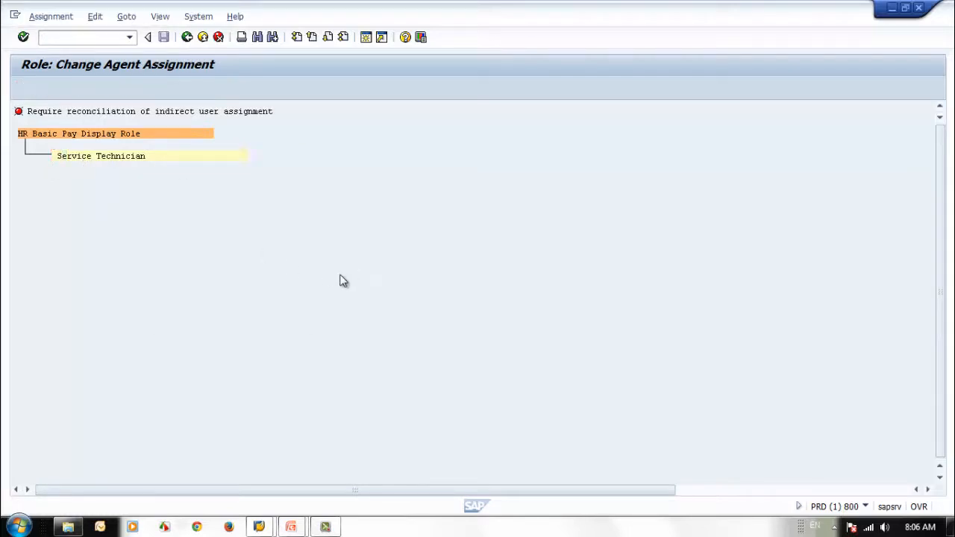
pyautogui.click(282, 313)
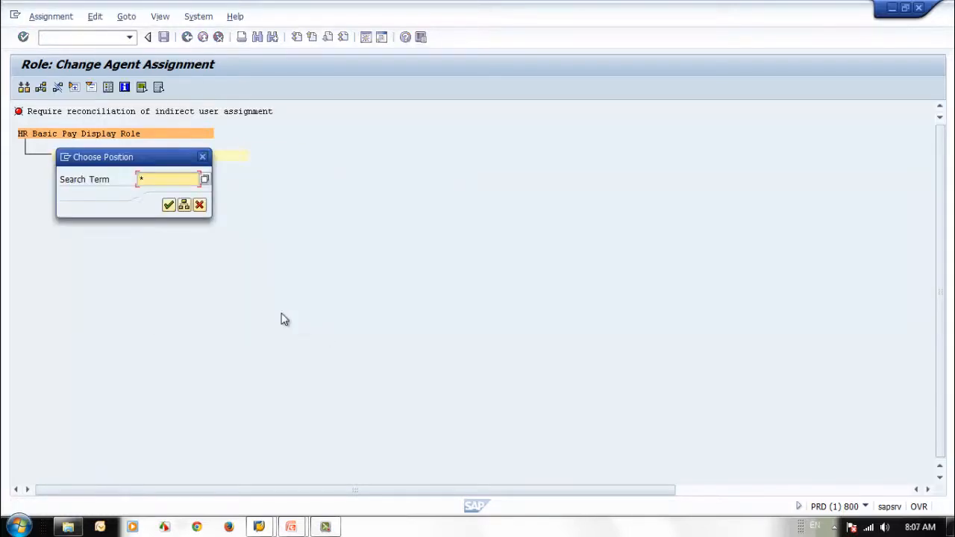
pyautogui.click(169, 206)
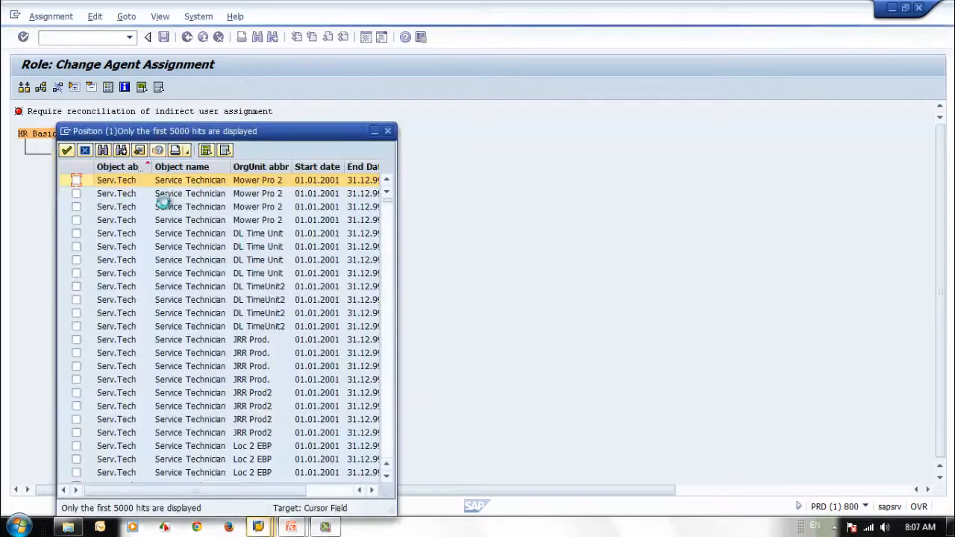
pyautogui.moveTo(284, 130); pyautogui.dragTo(624, 115)
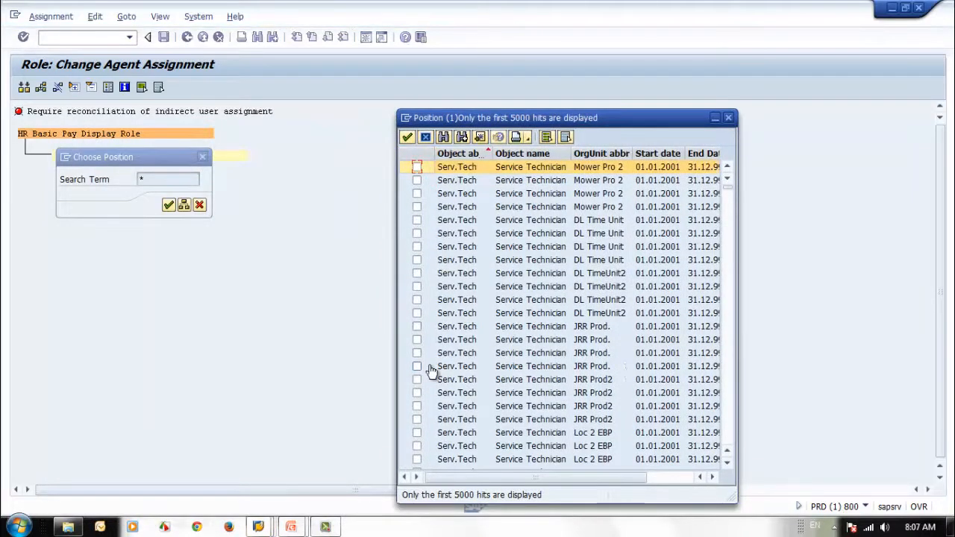
# Step: Mark three further Service Technician positions, starting with one in Prod 2 MED, plus 00 Controlling administrator and 00-Production worker
pyautogui.scroll(-5, 432, 367)
pyautogui.click(417, 247)
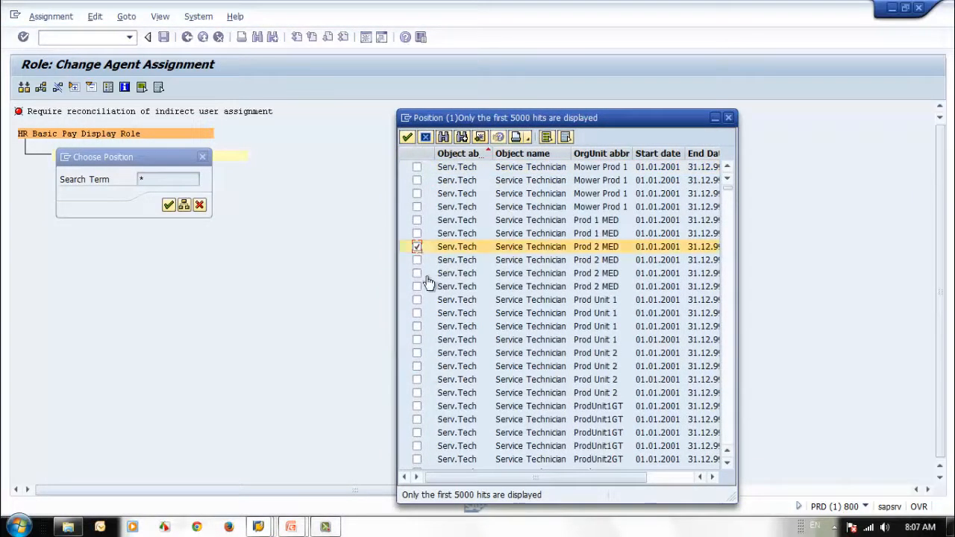
pyautogui.click(416, 393)
pyautogui.scroll(-7, 470, 406)
pyautogui.click(416, 353)
pyautogui.scroll(-7, 470, 407)
pyautogui.click(416, 273)
pyautogui.scroll(-7, 445, 353)
pyautogui.click(417, 326)
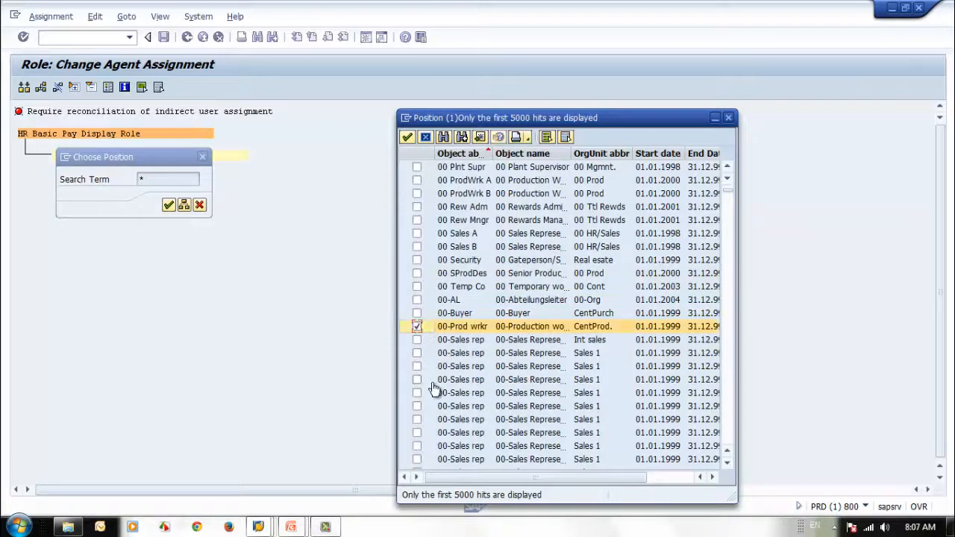
# Step: Add 00-Sales Representative, 01 Head of Department S, 01 Junior and Senior Product Designer, and 01-Sales Representative to the selection and accept it
pyautogui.scroll(-7, 433, 385)
pyautogui.click(416, 353)
pyautogui.scroll(-7, 436, 395)
pyautogui.click(416, 339)
pyautogui.click(416, 419)
pyautogui.scroll(-7, 437, 391)
pyautogui.click(416, 366)
pyautogui.click(417, 446)
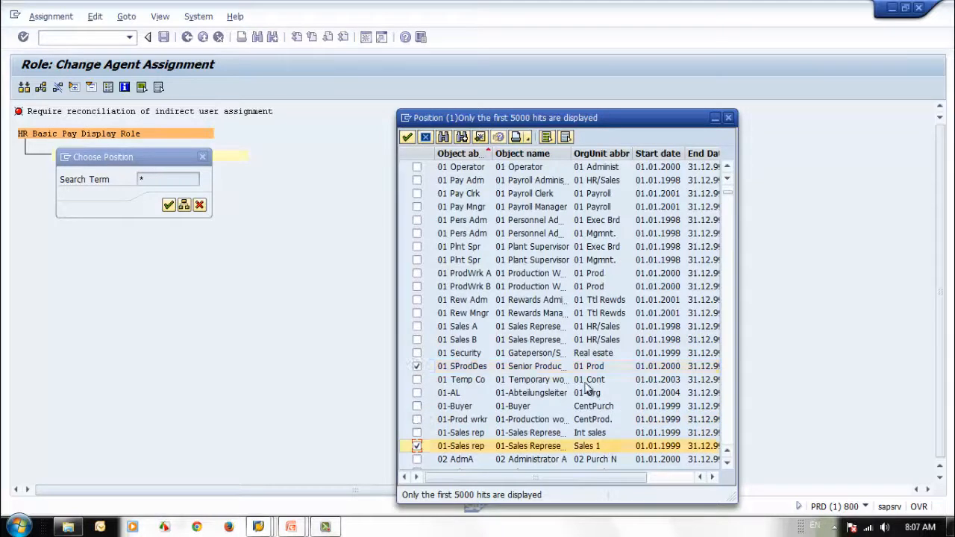
pyautogui.click(407, 138)
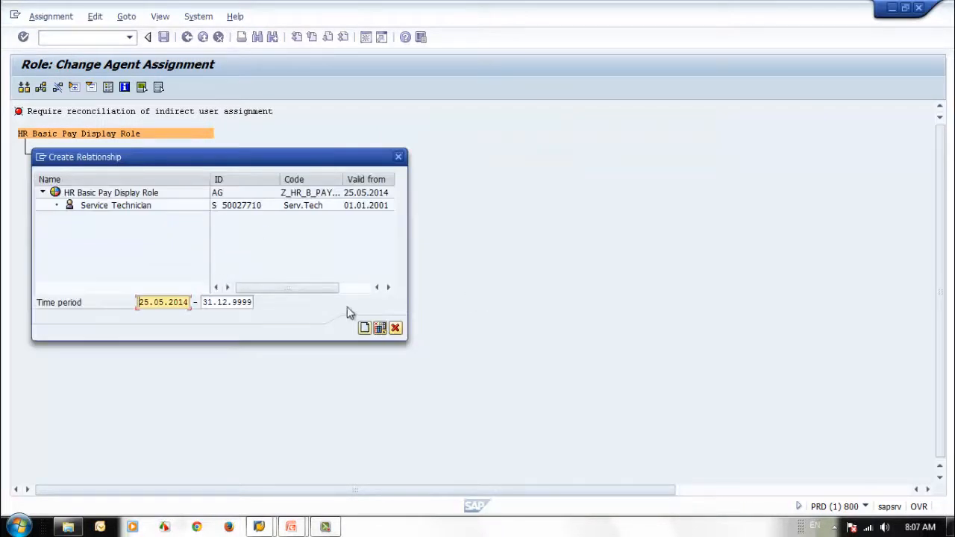
# Step: Create the role relationship for each selected position, valid from 25.05.2014 to 31.12.9999
pyautogui.click(365, 329)
pyautogui.click(364, 328)
pyautogui.click(364, 329)
pyautogui.click(364, 328)
pyautogui.click(364, 329)
pyautogui.click(364, 328)
pyautogui.click(365, 328)
pyautogui.click(364, 328)
pyautogui.click(364, 328)
pyautogui.click(365, 328)
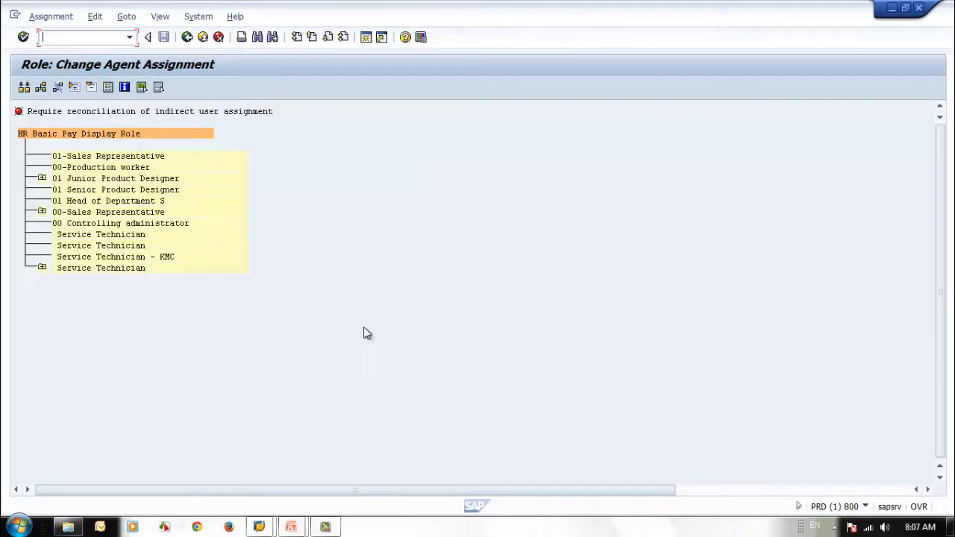
# Step: Expand and collapse the 01 Junior Product Designer, 00-Sales Representative and last Service Technician positions to examine their holders
pyautogui.click(42, 179)
pyautogui.click(41, 180)
pyautogui.click(42, 212)
pyautogui.click(42, 212)
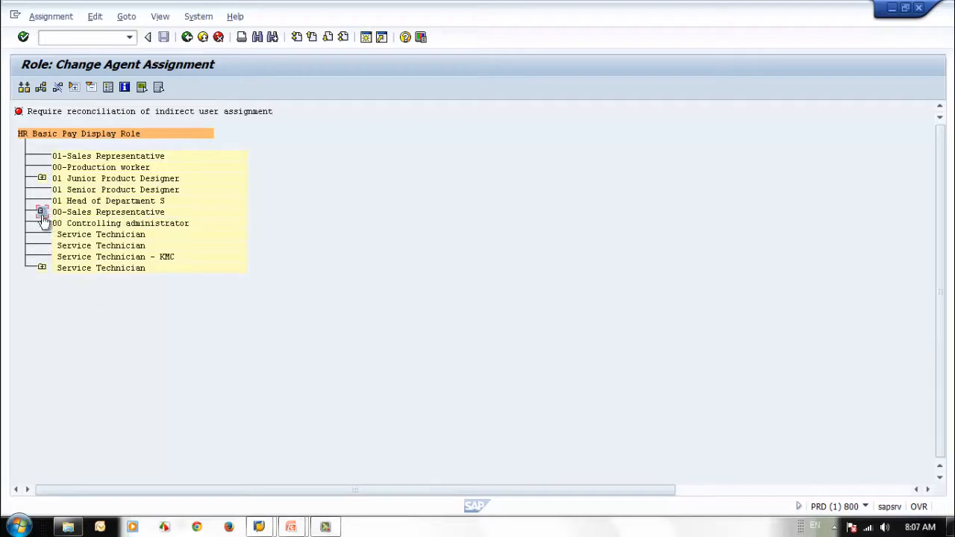
pyautogui.click(42, 268)
pyautogui.click(42, 268)
# Step: Run the indirect user assignment reconciliation, return to the role's user assignments and narrow the User ID column
pyautogui.click(24, 88)
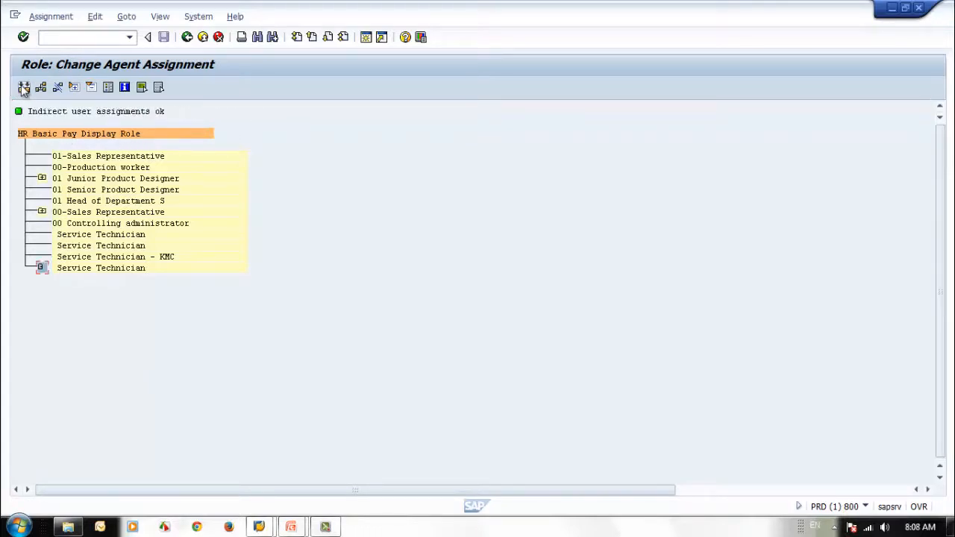
pyautogui.click(187, 37)
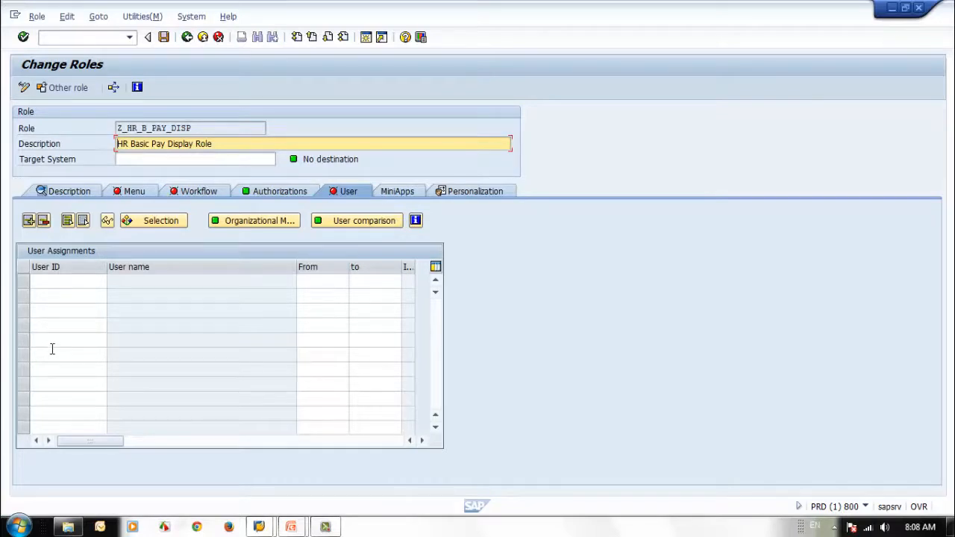
pyautogui.moveTo(106, 268); pyautogui.dragTo(82, 267)
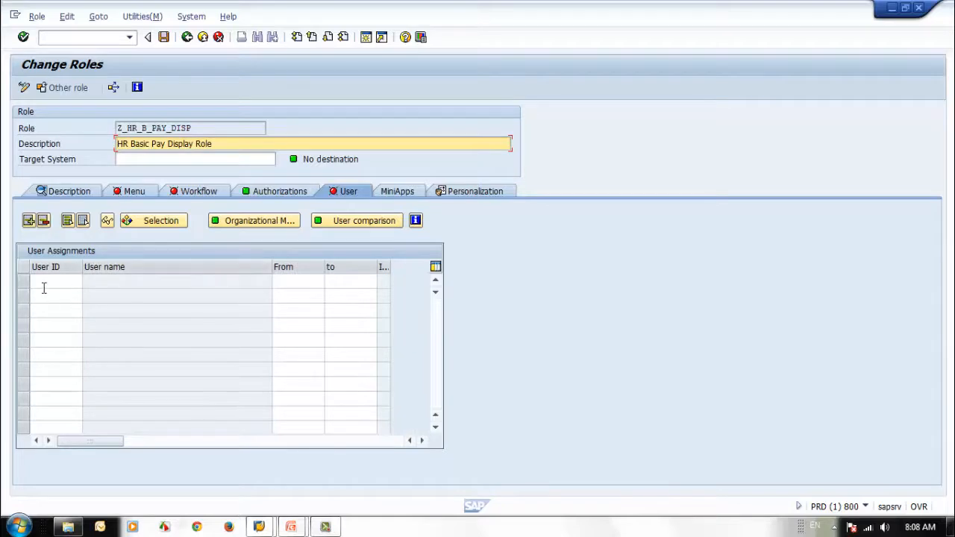
# Step: Narrow the User name column and widen the indirect assignment column in the user assignments table
pyautogui.moveTo(273, 266); pyautogui.dragTo(252, 266)
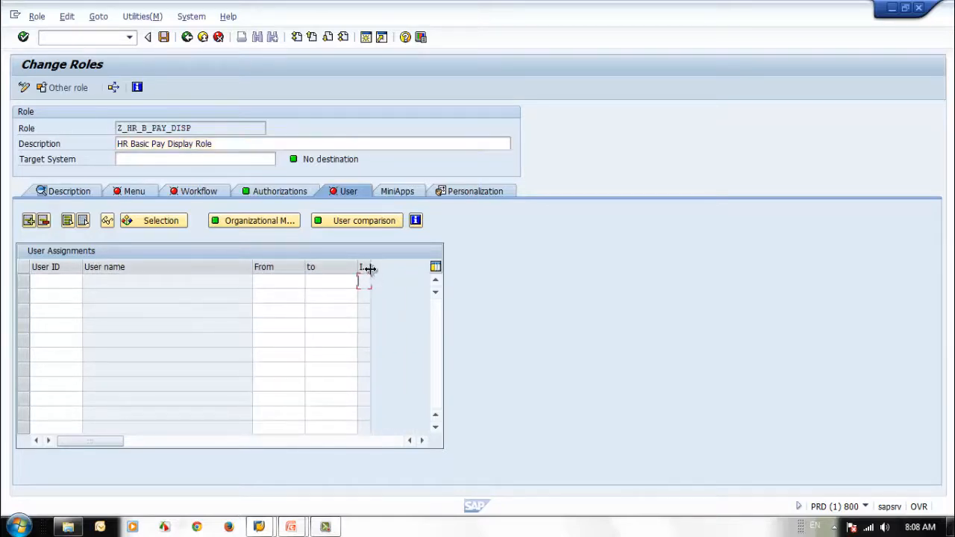
pyautogui.moveTo(366, 269); pyautogui.dragTo(410, 270)
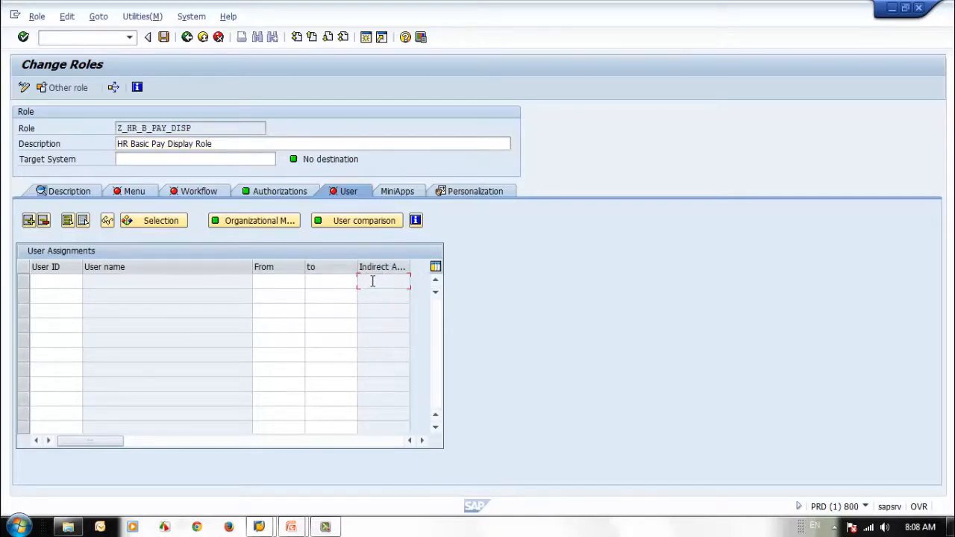
# Step: Open the role's organizational assignments and examine the holders of 01 Junior Product Designer, 00-Sales Representative and the last Service Technician
pyautogui.click(264, 220)
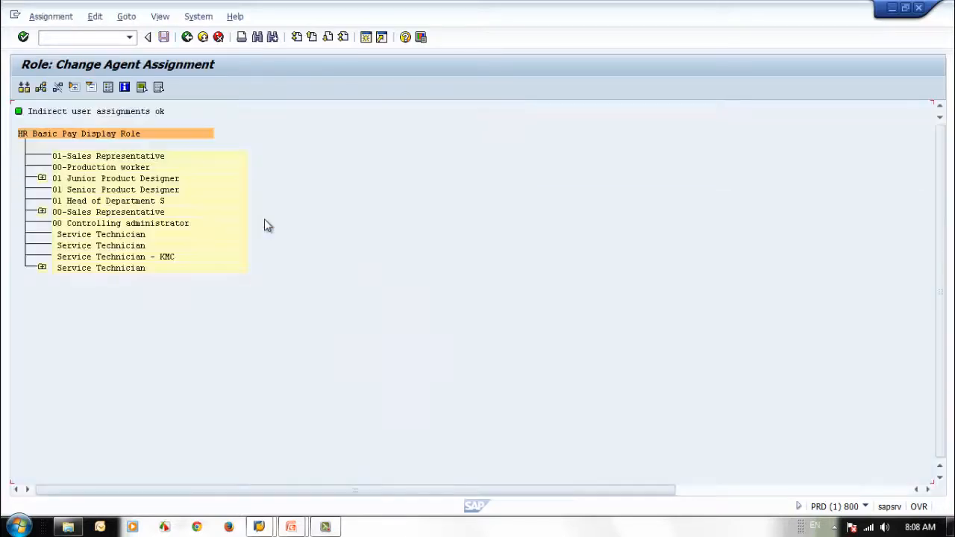
pyautogui.click(42, 179)
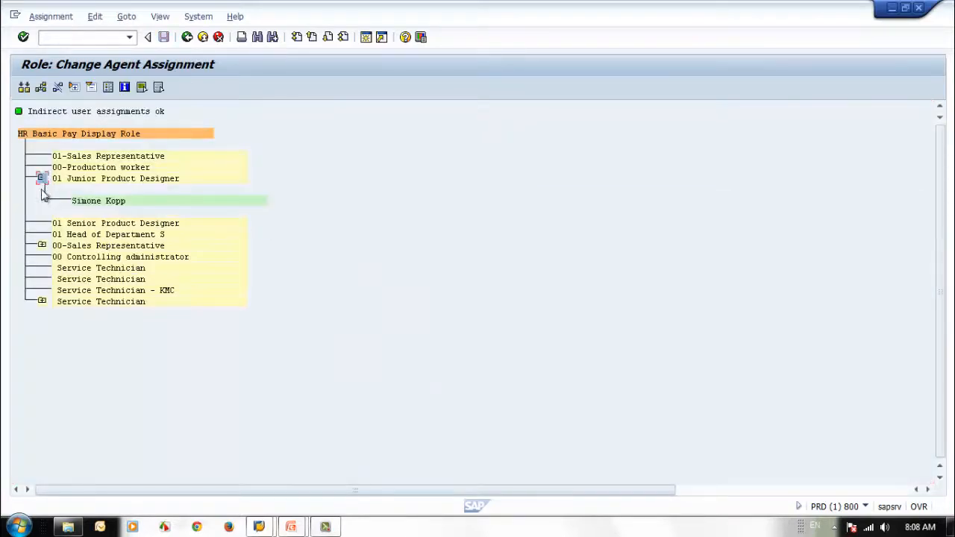
pyautogui.click(41, 246)
pyautogui.click(41, 334)
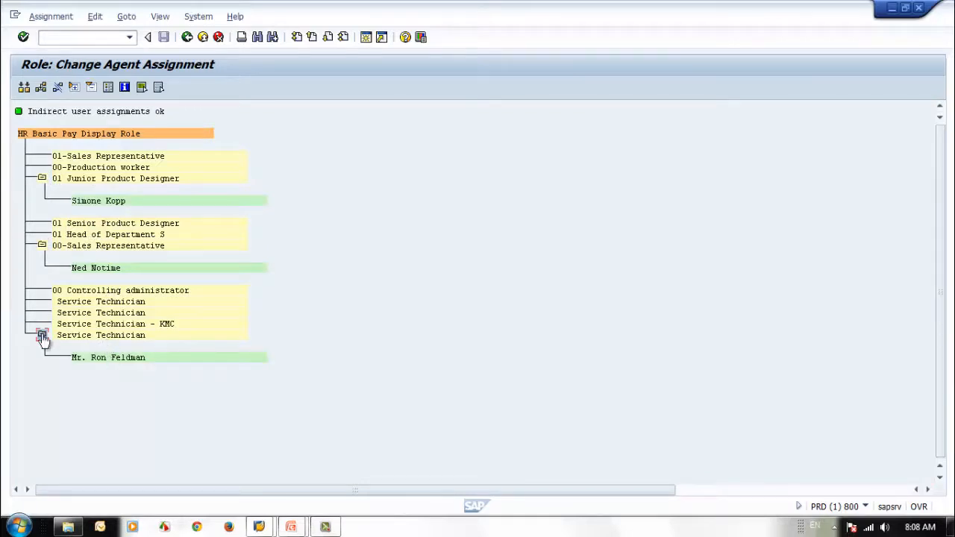
pyautogui.click(42, 335)
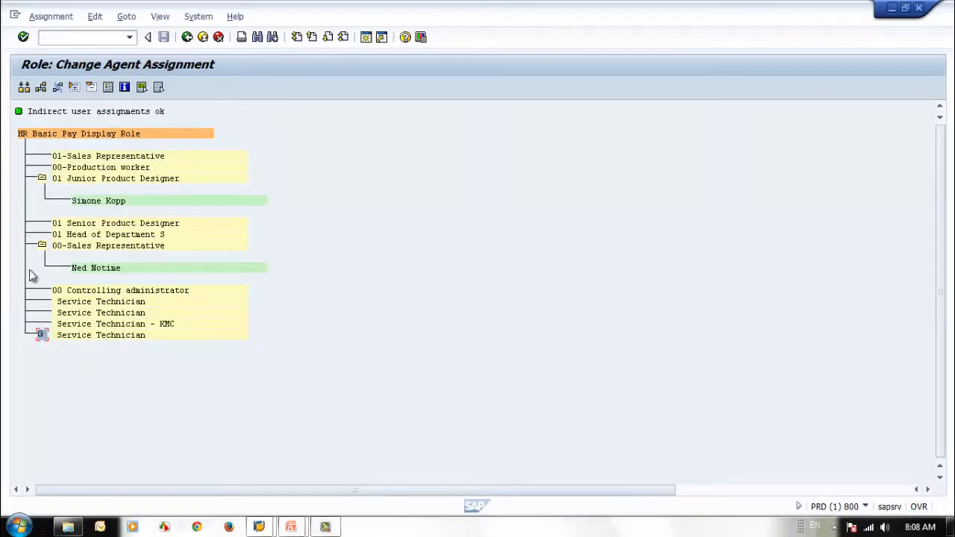
pyautogui.click(42, 245)
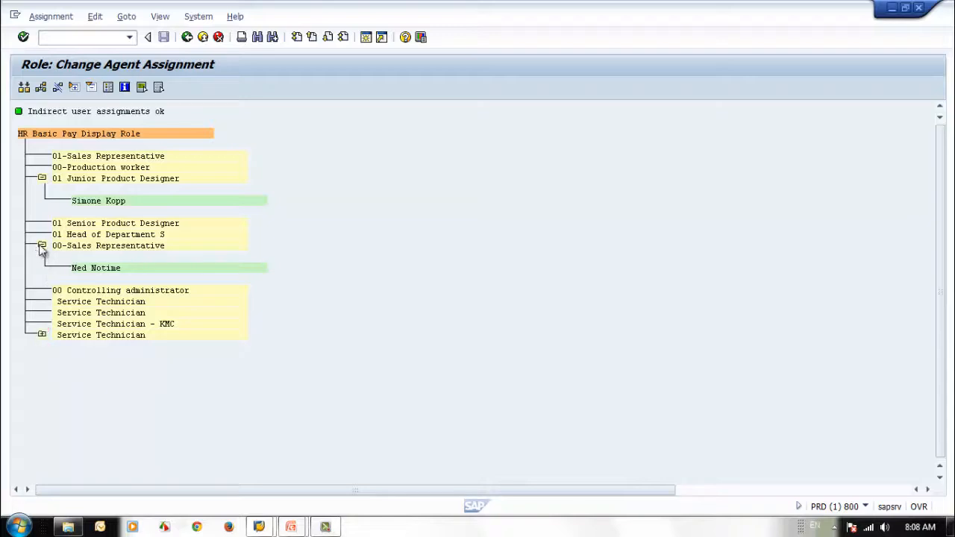
pyautogui.click(42, 179)
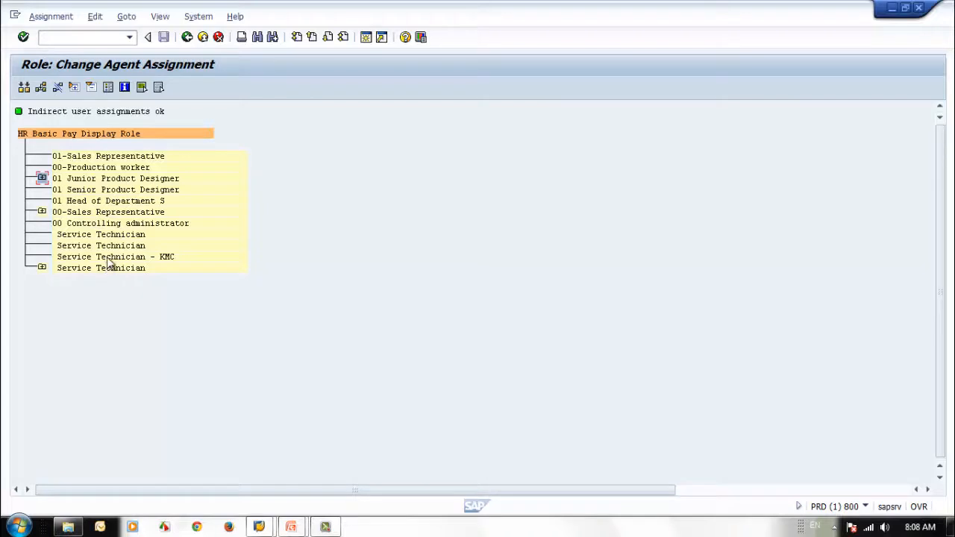
# Step: Start assigning the role to agents of type Position, search with the term * and move the hit list clear of the search dialog
pyautogui.click(41, 87)
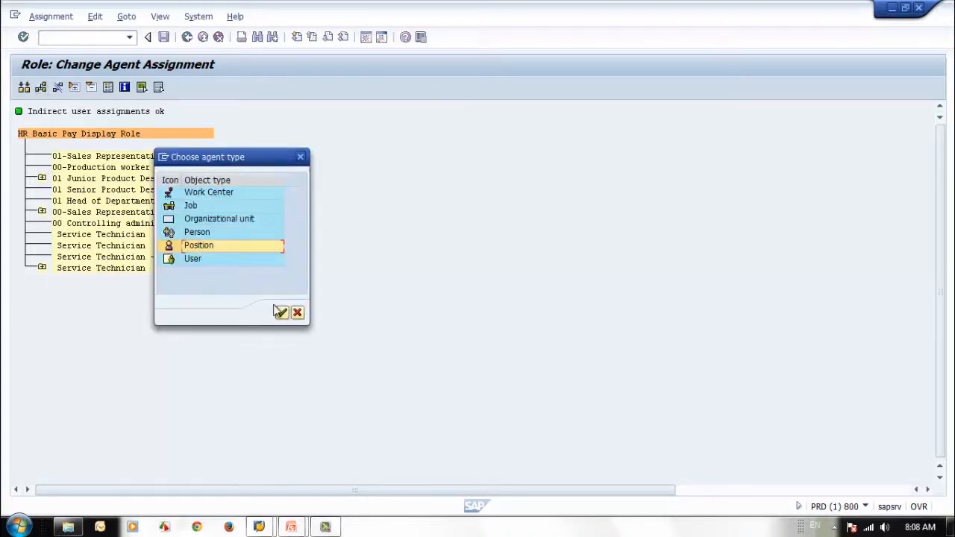
pyautogui.click(282, 312)
pyautogui.click(169, 204)
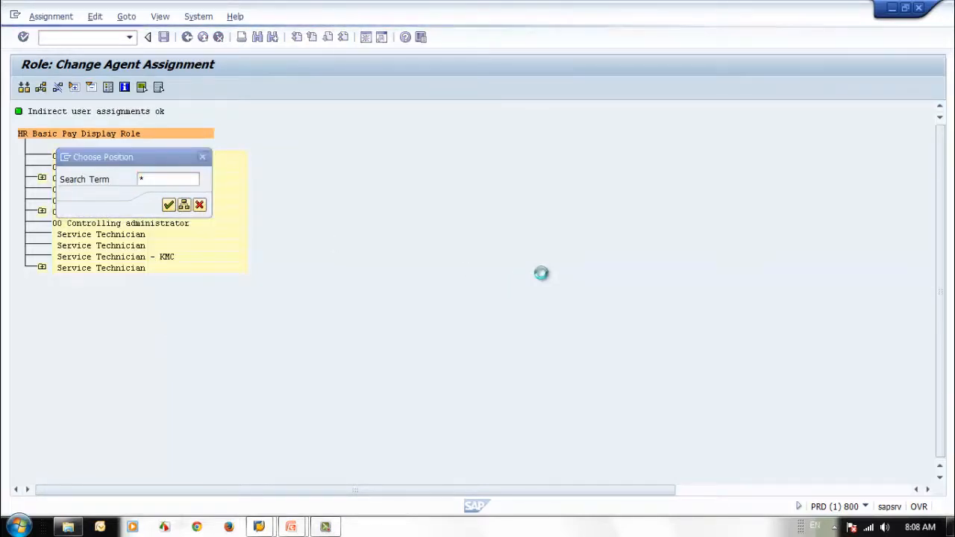
pyautogui.moveTo(308, 138); pyautogui.dragTo(561, 75)
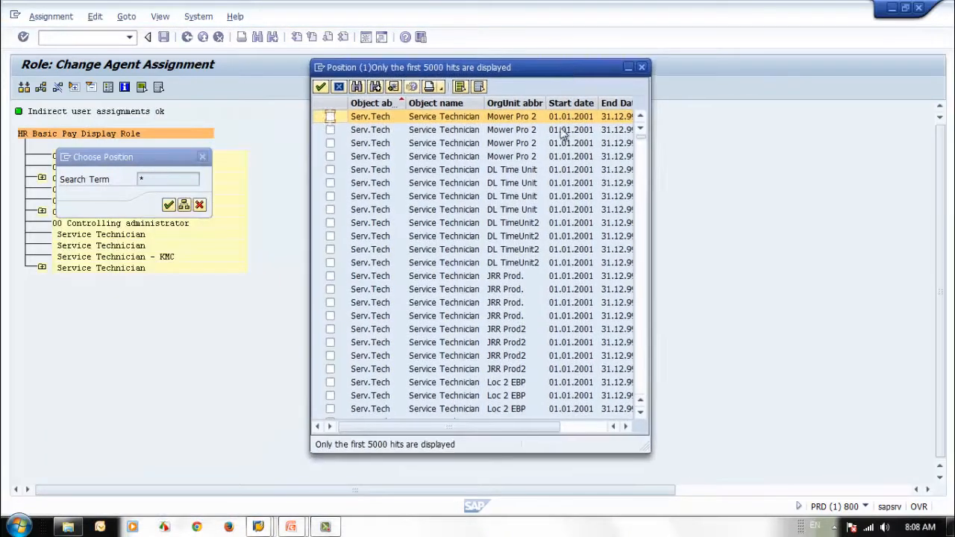
# Step: Select the third 01 Co admin, 01 Grpleader, HoD N, HoD S, HoProd, both HR Dir, both HR Mgr and JProdDes positions
pyautogui.scroll(-10, 645, 347)
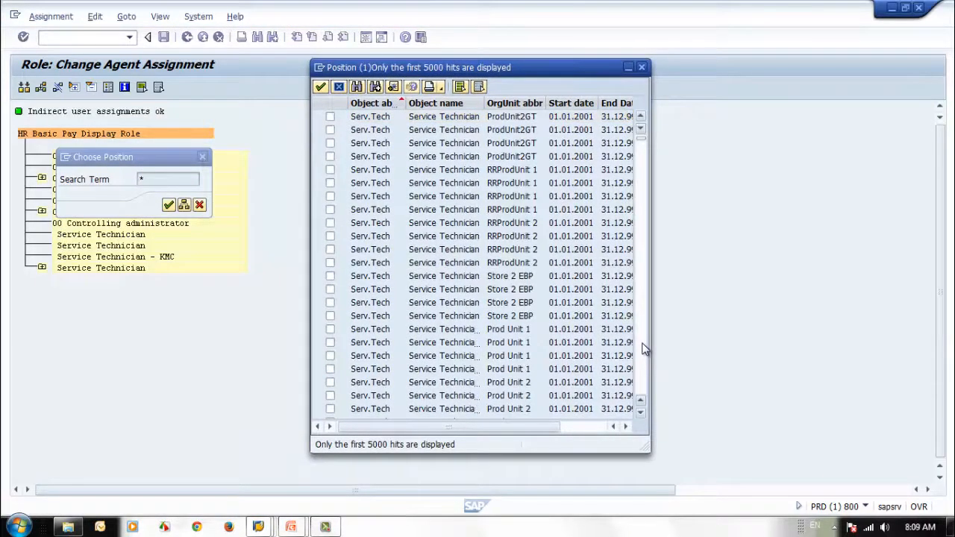
pyautogui.click(642, 344)
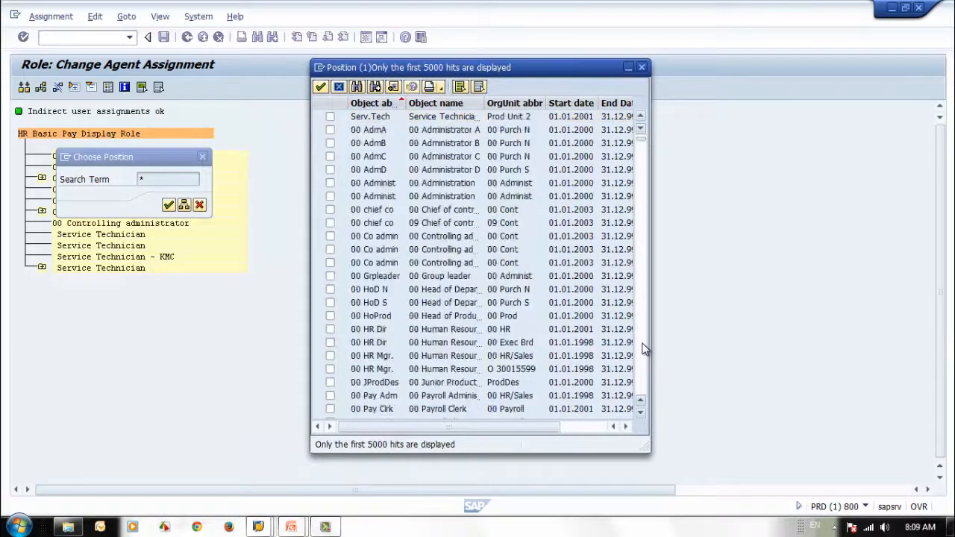
pyautogui.click(645, 187)
pyautogui.click(645, 187)
pyautogui.click(330, 290)
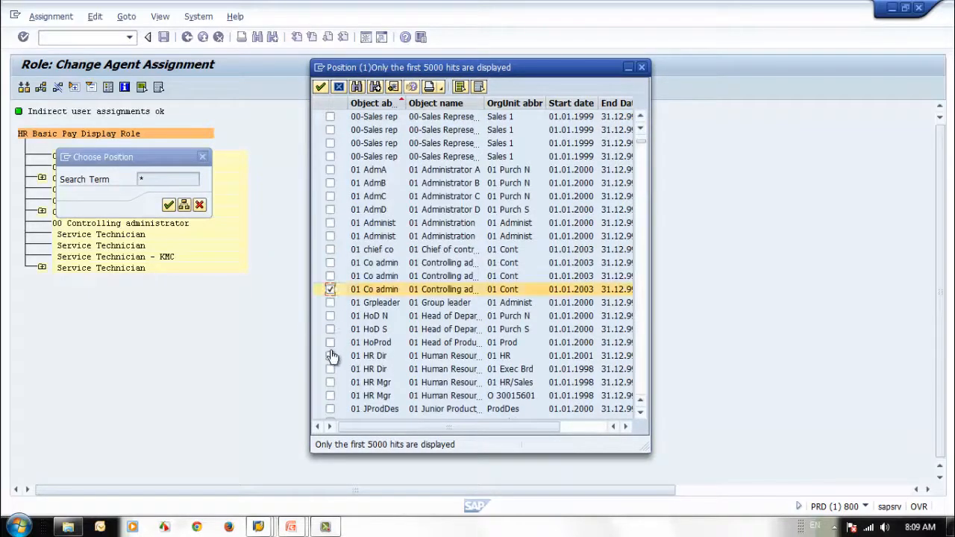
pyautogui.click(329, 395)
pyautogui.click(330, 356)
pyautogui.click(330, 369)
pyautogui.click(330, 382)
pyautogui.click(330, 409)
pyautogui.click(330, 342)
pyautogui.click(330, 329)
pyautogui.click(329, 316)
pyautogui.click(330, 302)
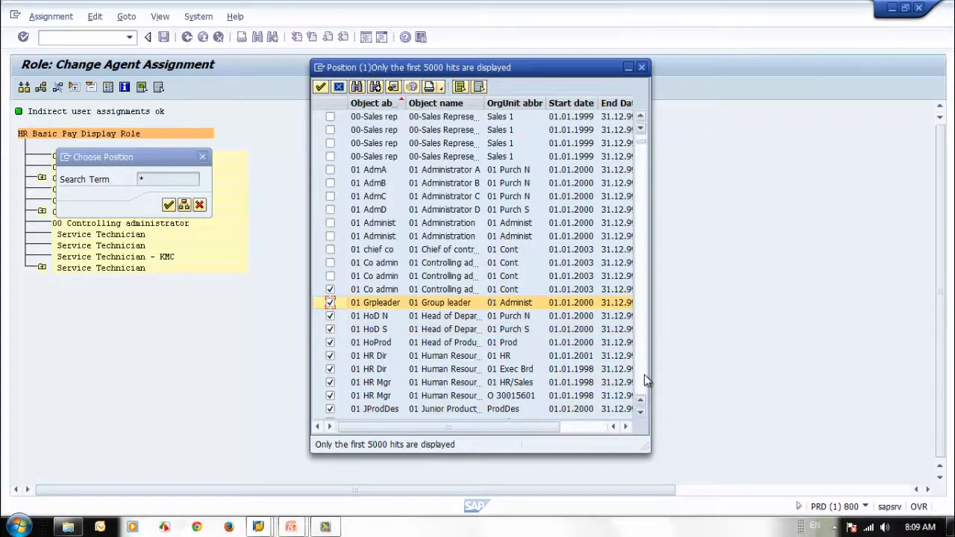
# Step: Select further 01 positions, including both Operators, Payroll Clerk, Payroll Manager, Personnel Administrator and Rewards Manager
pyautogui.scroll(-5, 632, 369)
pyautogui.click(331, 196)
pyautogui.click(329, 183)
pyautogui.click(330, 169)
pyautogui.click(330, 156)
pyautogui.click(330, 143)
pyautogui.click(330, 130)
pyautogui.click(330, 116)
pyautogui.click(330, 209)
pyautogui.click(330, 236)
pyautogui.click(329, 276)
pyautogui.click(330, 315)
pyautogui.click(329, 343)
# Step: Select 03 HoD N, HoD S, HoProd, both HR Dir positions and the HR Mgr of unit O 30015605
pyautogui.click(643, 384)
pyautogui.click(644, 380)
pyautogui.click(644, 380)
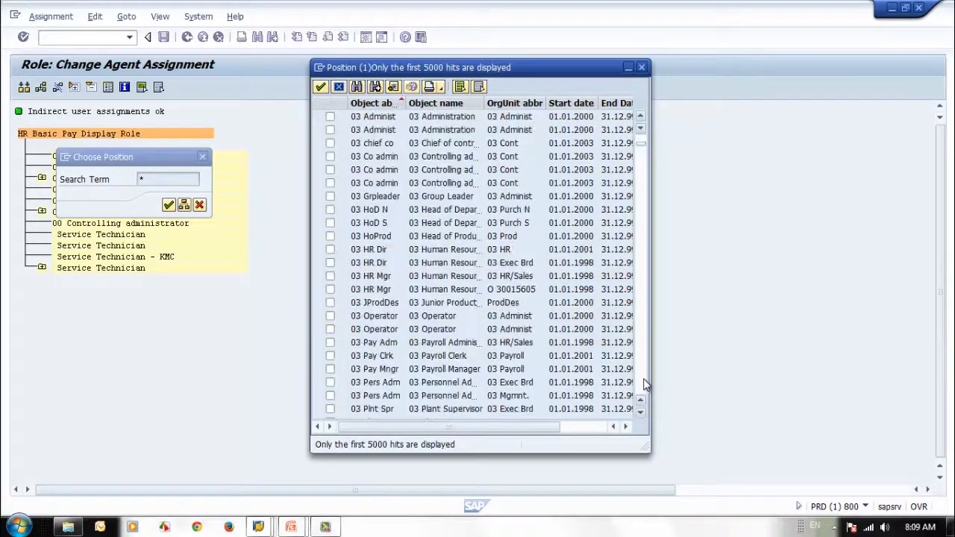
pyautogui.click(330, 210)
pyautogui.click(330, 222)
pyautogui.click(330, 236)
pyautogui.click(329, 249)
pyautogui.click(330, 262)
pyautogui.click(330, 289)
# Step: Select 03 Junior Product Designer, both 03 Operators, and the 03 Payroll Clerk, Payroll Manager and Personnel Administrator positions
pyautogui.click(330, 302)
pyautogui.click(330, 316)
pyautogui.click(330, 329)
pyautogui.click(329, 343)
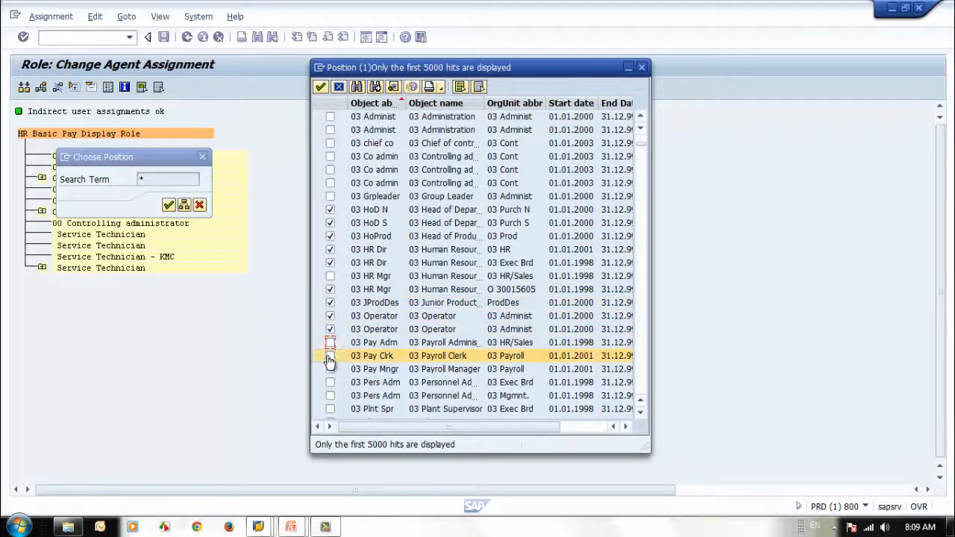
pyautogui.click(330, 356)
pyautogui.click(330, 369)
pyautogui.click(330, 382)
pyautogui.click(330, 396)
# Step: Select both 04 HR Dir and HR Mgr positions, JProdDes, Pay Adm, Pay Clrk, Pers Adm in Exec Brd, Plnt Spr in Mgmnt. and ProdWrk A
pyautogui.click(636, 374)
pyautogui.click(635, 375)
pyautogui.click(637, 373)
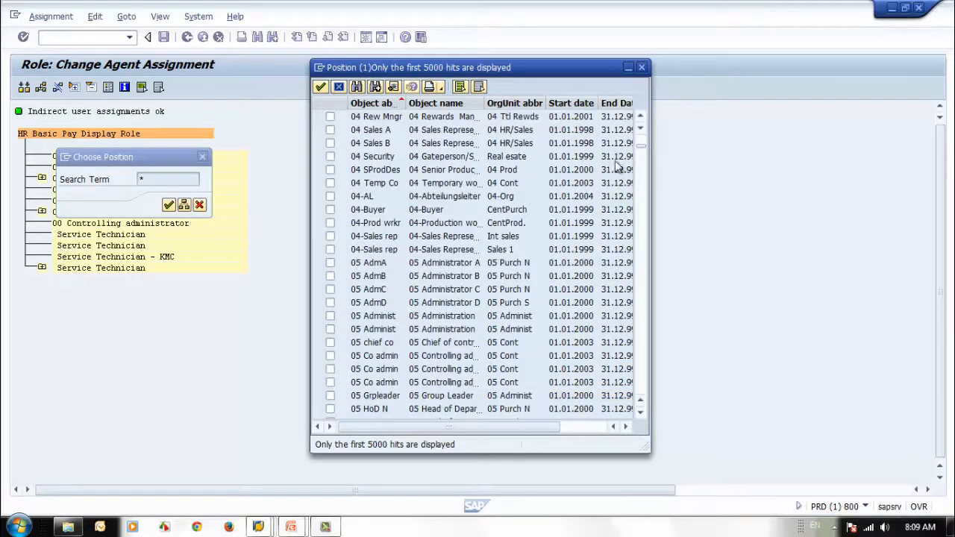
pyautogui.click(636, 136)
pyautogui.click(330, 210)
pyautogui.click(329, 223)
pyautogui.click(329, 236)
pyautogui.click(330, 250)
pyautogui.click(330, 263)
pyautogui.click(329, 303)
pyautogui.click(330, 316)
pyautogui.click(330, 342)
pyautogui.click(330, 382)
pyautogui.click(330, 395)
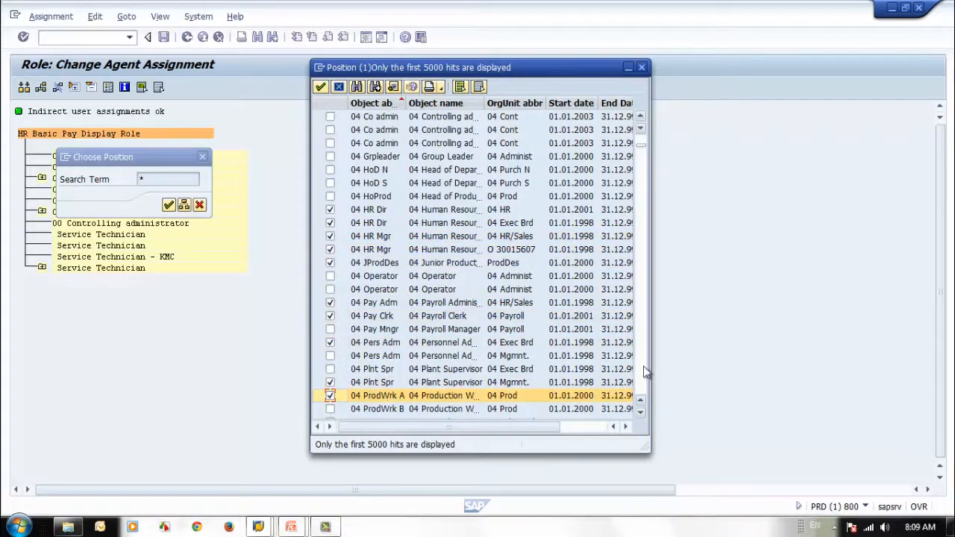
# Step: Select 04 Temp Co, 04-AL, the 04-Sales rep in Sales 1, 05 AdmC, the second 05 Administ and the first 05 Co admin
pyautogui.click(640, 371)
pyautogui.click(329, 183)
pyautogui.click(330, 196)
pyautogui.click(329, 249)
pyautogui.click(330, 289)
pyautogui.click(330, 329)
pyautogui.click(329, 356)
pyautogui.click(330, 369)
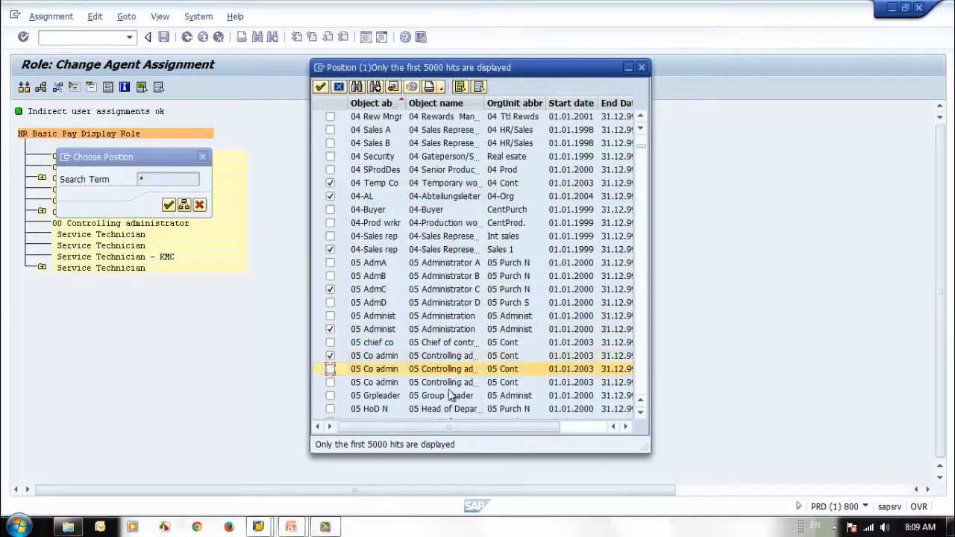
# Step: Select 05 Temp Co, 05-AL, 05-Buyer, 05-Prod wrkr, 06 AdmA, AdmB, the first Administ, the first and third Co admin, and HoD N
pyautogui.click(642, 373)
pyautogui.click(330, 210)
pyautogui.click(329, 223)
pyautogui.click(330, 156)
pyautogui.click(330, 143)
pyautogui.click(330, 130)
pyautogui.click(330, 263)
pyautogui.click(330, 302)
pyautogui.click(330, 329)
pyautogui.click(330, 356)
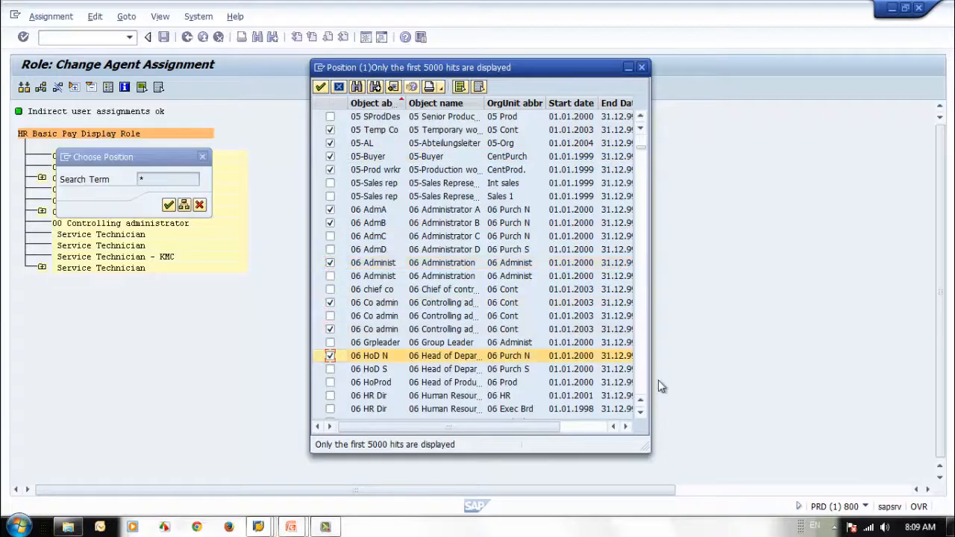
# Step: Select 07 AdmA, AdmC, second Administ, chief co, second Co admin, HoD N, HR Dir in 07 HR and HR Mgr in 07 HR/Sales, and accept
pyautogui.click(640, 384)
pyautogui.click(640, 384)
pyautogui.click(330, 156)
pyautogui.click(330, 183)
pyautogui.click(330, 222)
pyautogui.click(330, 249)
pyautogui.click(329, 277)
pyautogui.click(330, 316)
pyautogui.click(330, 342)
pyautogui.click(329, 369)
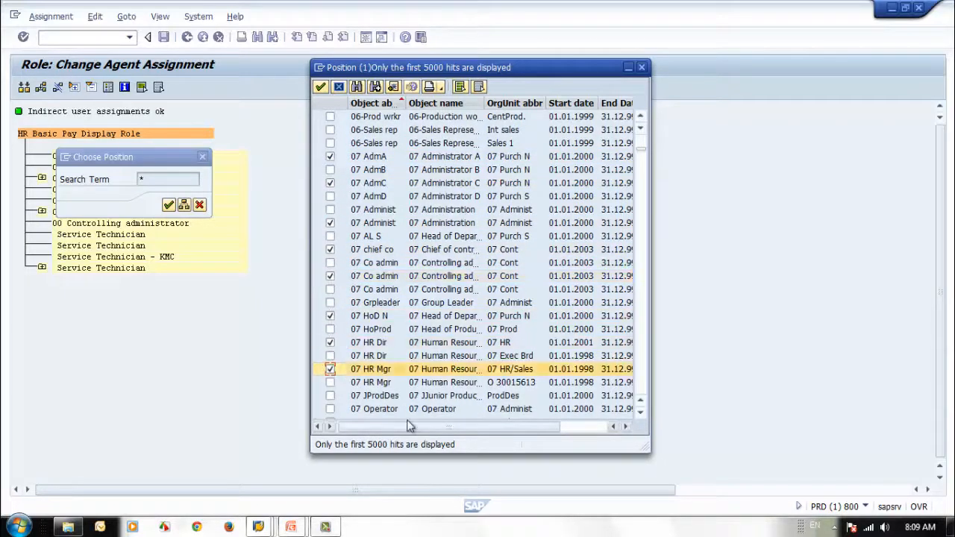
pyautogui.click(320, 86)
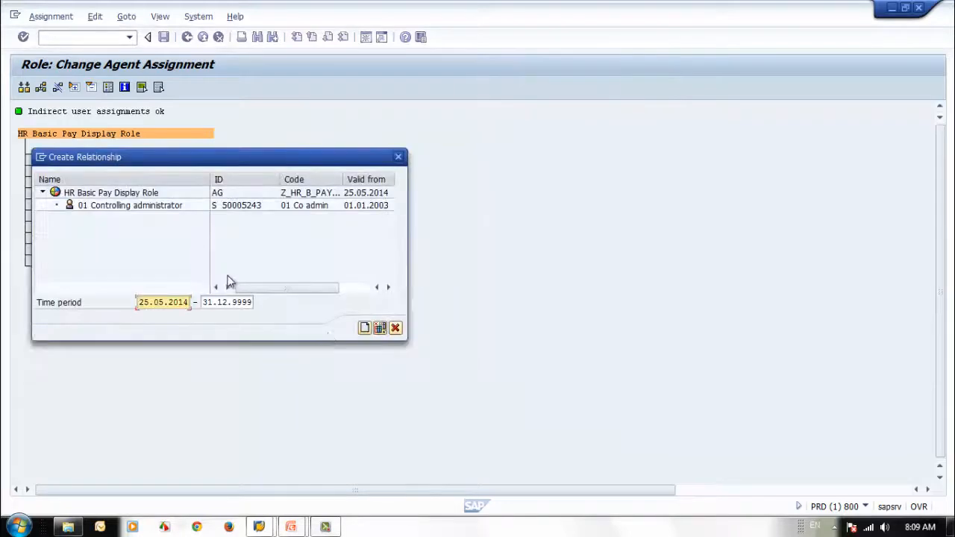
# Step: Create the HR Basic Pay Display Role relationship for every newly selected position, valid from 25.05.2014 to 31.12.9999
pyautogui.click(363, 328)
pyautogui.click(363, 328)
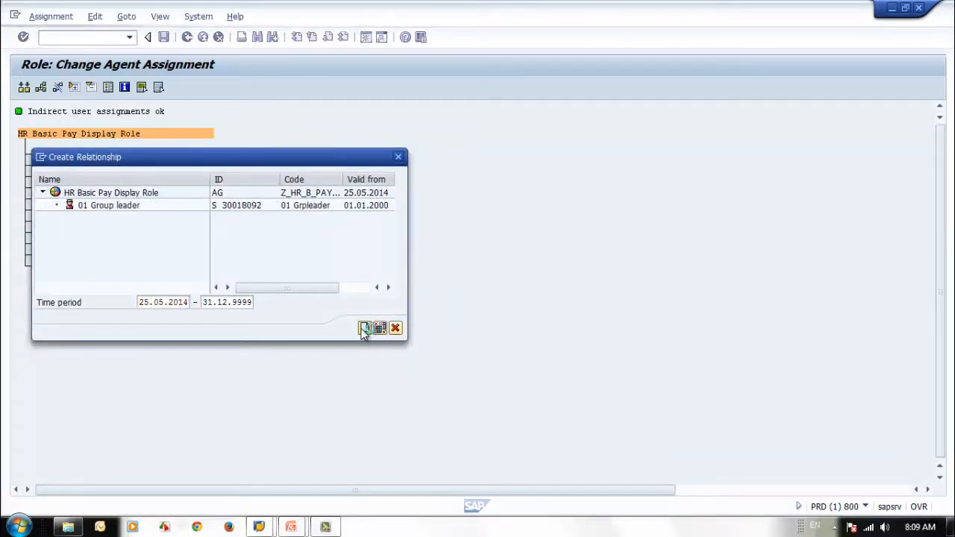
pyautogui.click(363, 328)
pyautogui.click(363, 328)
pyautogui.click(364, 328)
pyautogui.click(364, 328)
pyautogui.click(364, 329)
pyautogui.click(364, 328)
pyautogui.click(364, 329)
pyautogui.click(364, 328)
pyautogui.click(364, 329)
pyautogui.click(365, 328)
pyautogui.click(364, 328)
pyautogui.click(364, 329)
pyautogui.click(364, 328)
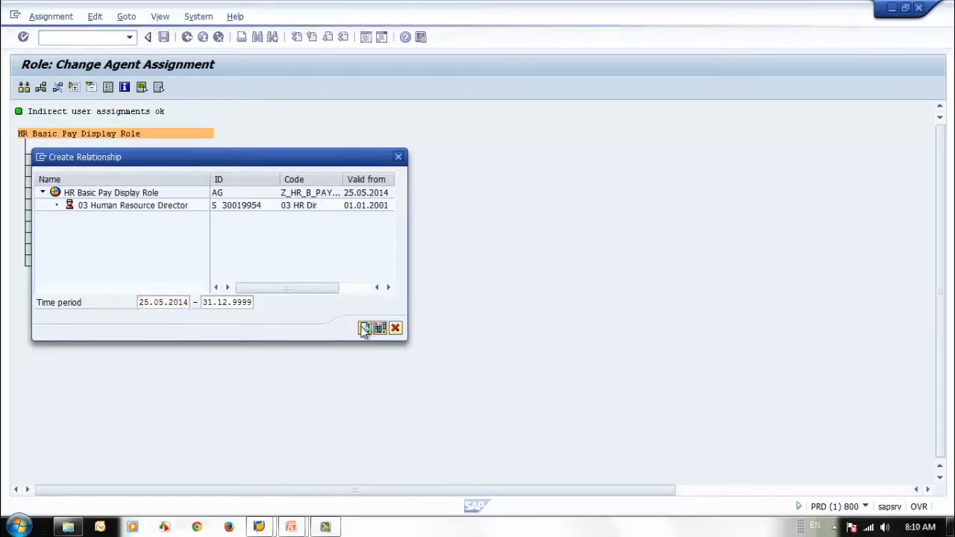
pyautogui.click(364, 328)
pyautogui.click(364, 328)
pyautogui.click(364, 328)
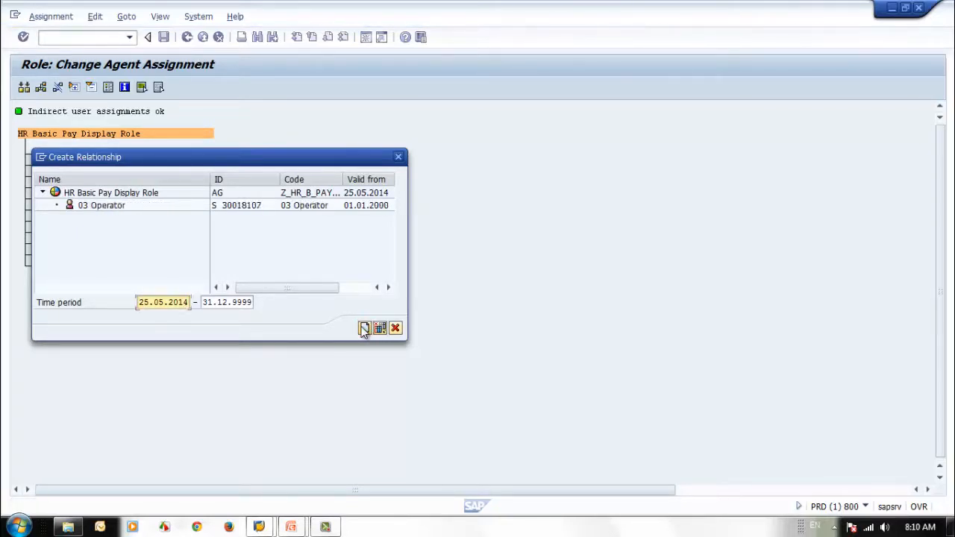
pyautogui.click(364, 329)
pyautogui.click(364, 329)
pyautogui.click(364, 329)
pyautogui.click(364, 328)
pyautogui.click(364, 329)
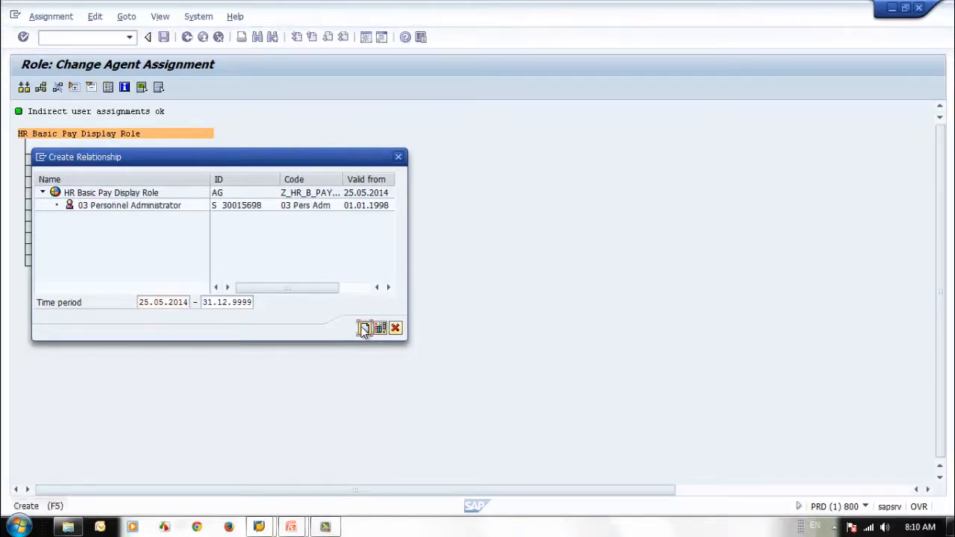
pyautogui.click(364, 328)
pyautogui.click(364, 328)
pyautogui.click(364, 329)
pyautogui.click(364, 329)
pyautogui.click(364, 328)
pyautogui.click(365, 328)
pyautogui.click(364, 328)
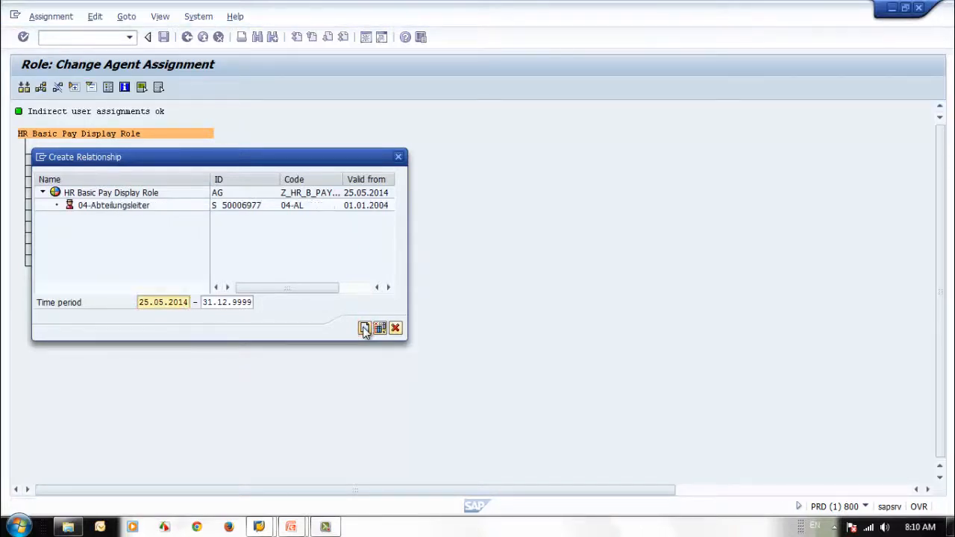
pyautogui.click(364, 328)
pyautogui.click(364, 328)
pyautogui.click(364, 328)
pyautogui.click(364, 328)
pyautogui.click(364, 328)
pyautogui.click(364, 328)
pyautogui.click(364, 329)
pyautogui.click(364, 328)
pyautogui.click(364, 328)
pyautogui.click(364, 328)
pyautogui.click(364, 328)
pyautogui.click(364, 328)
pyautogui.click(364, 328)
pyautogui.click(364, 328)
pyautogui.click(364, 328)
pyautogui.click(364, 329)
pyautogui.click(364, 329)
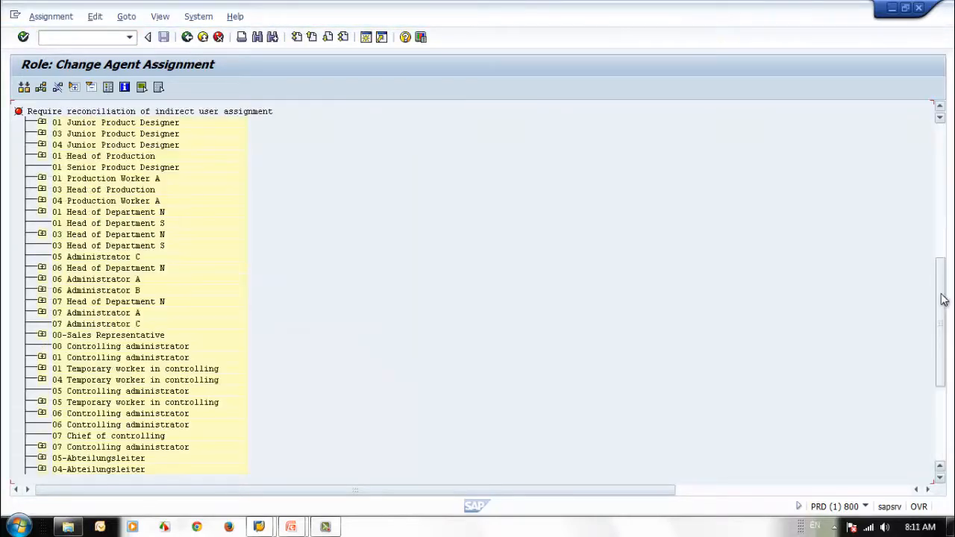
# Step: Review the assigned positions, reconcile the indirect user assignments and return to the role's user assignments
pyautogui.moveTo(942, 294); pyautogui.dragTo(943, 136)
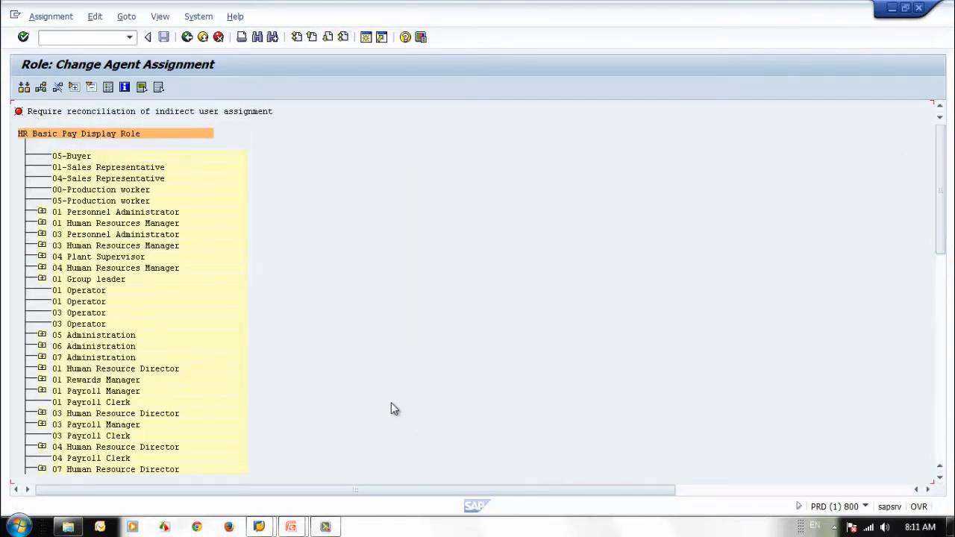
pyautogui.scroll(-2, 391, 403)
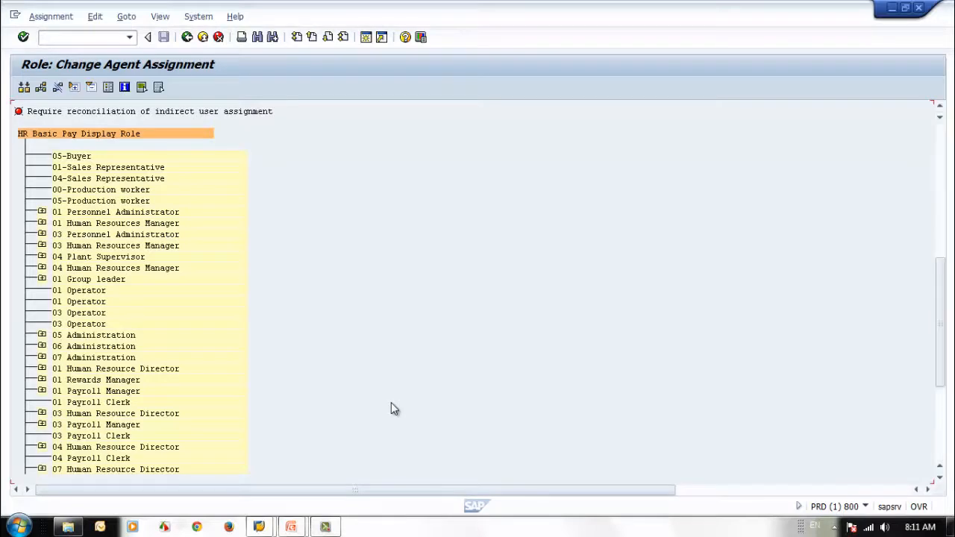
pyautogui.scroll(2, 391, 403)
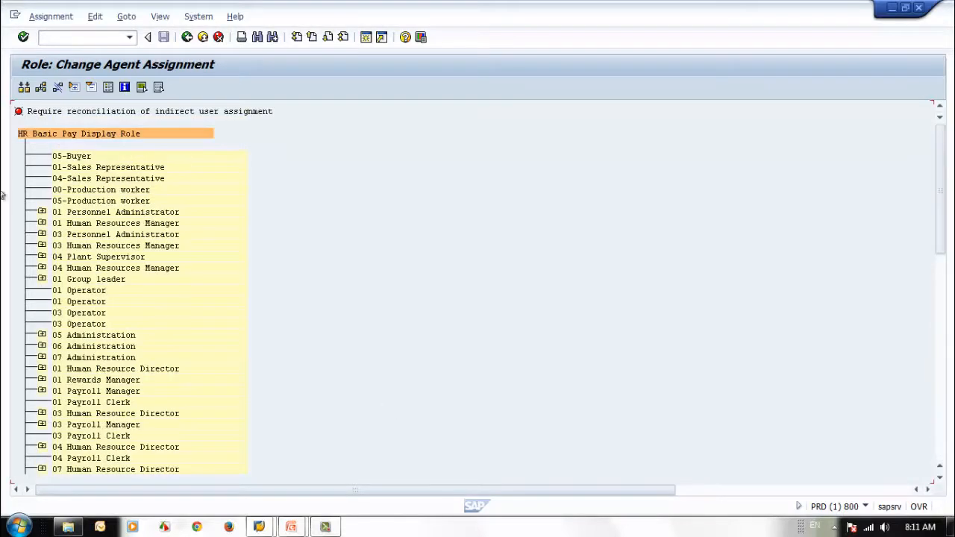
pyautogui.hotkey('ctrl', 's')
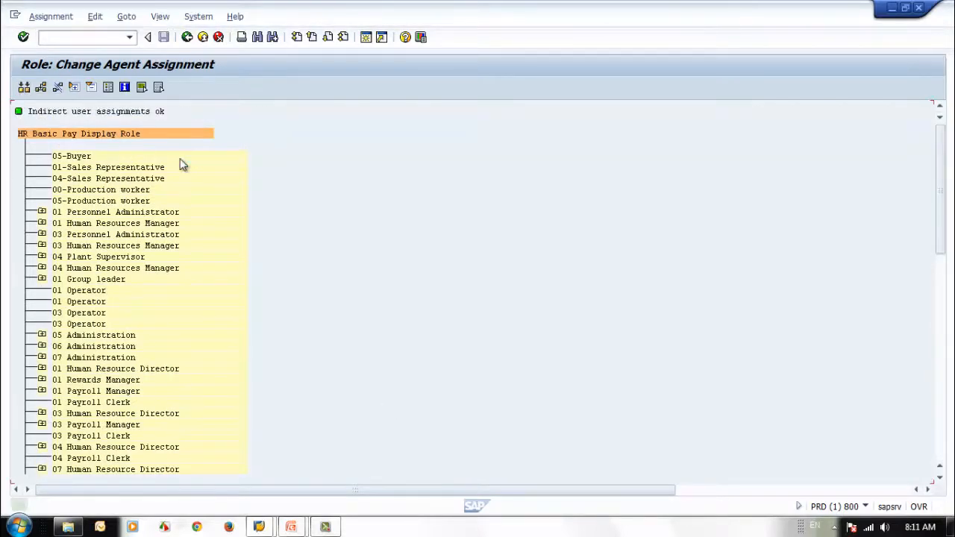
pyautogui.click(187, 36)
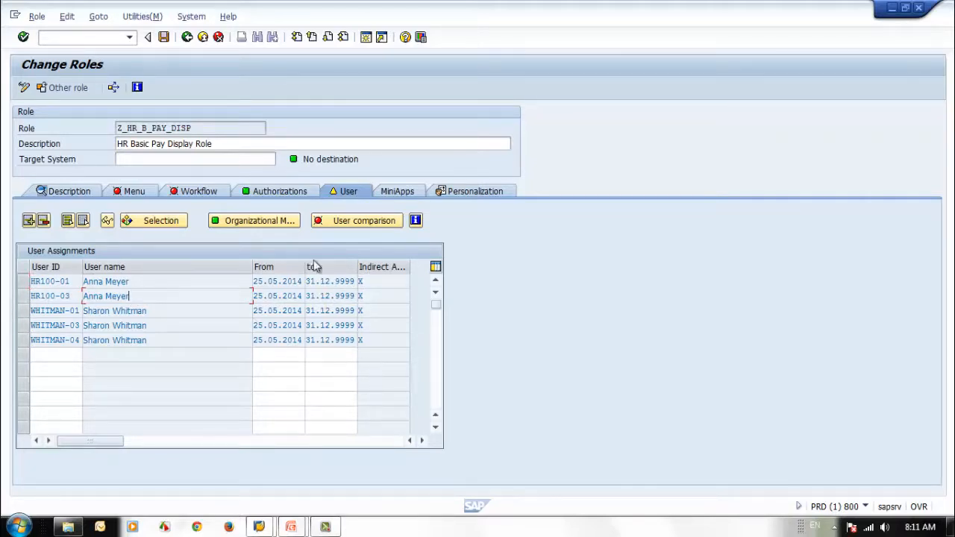
# Step: Reopen the role's organizational assignments and expand 03 Personnel Administrator to examine its holder
pyautogui.click(235, 223)
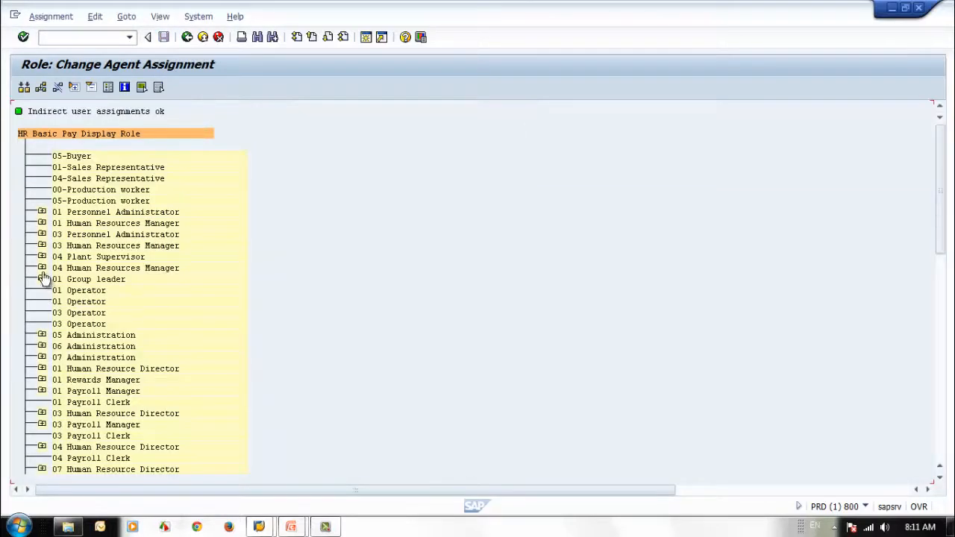
pyautogui.click(42, 234)
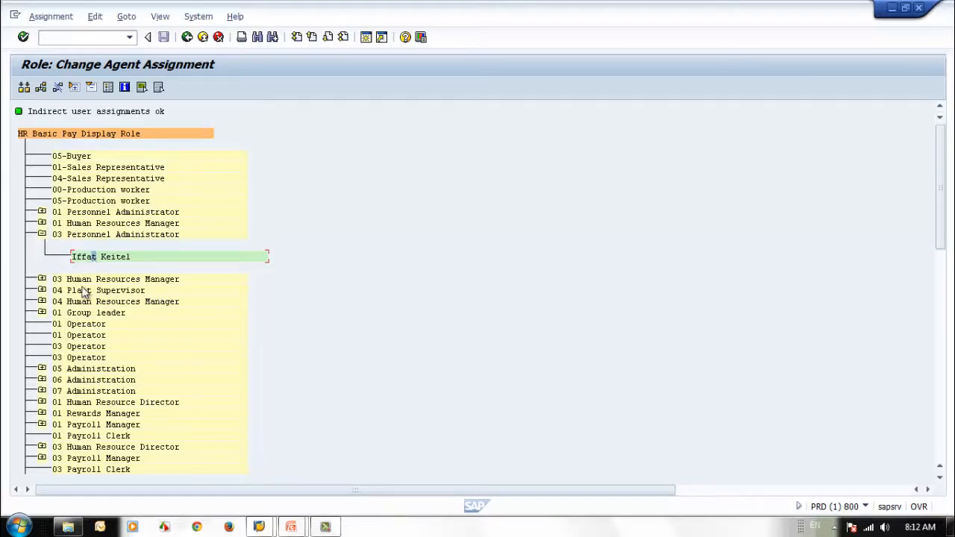
# Step: Return to the role's user assignments and examine the indirectly assigned users
pyautogui.click(190, 41)
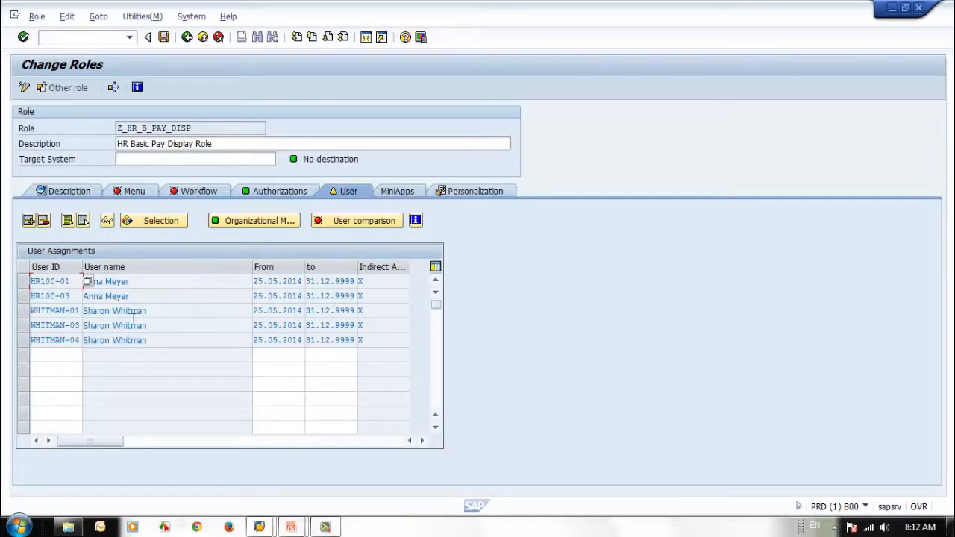
pyautogui.click(62, 326)
pyautogui.moveTo(75, 311); pyautogui.dragTo(135, 318)
pyautogui.click(24, 312)
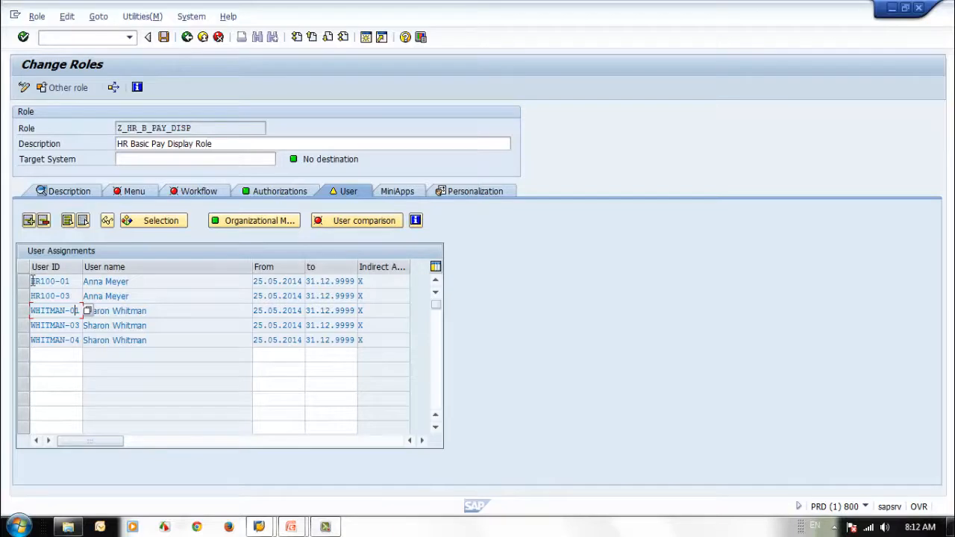
# Step: Try to delete the last listed user's indirect assignment, answering No to the deletion request
pyautogui.click(24, 340)
pyautogui.click(42, 221)
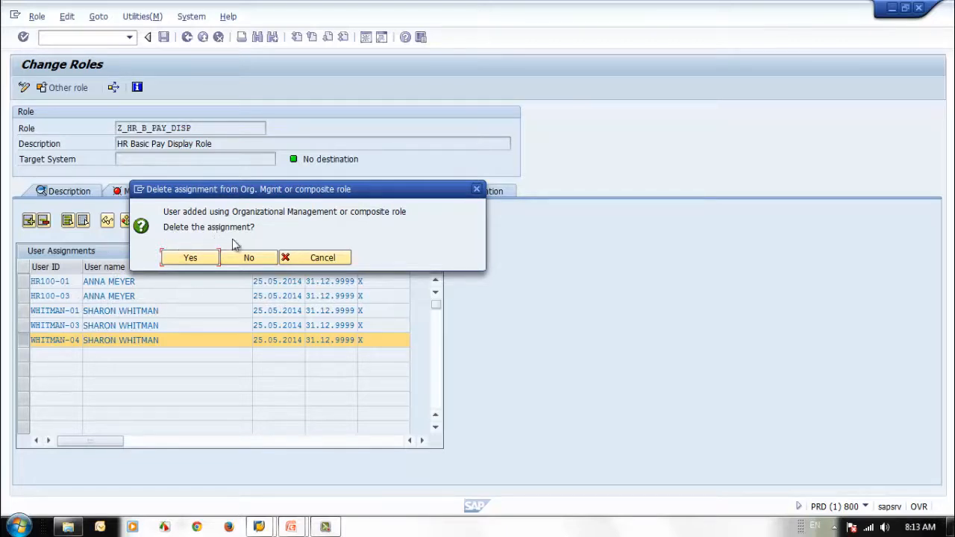
pyautogui.click(250, 260)
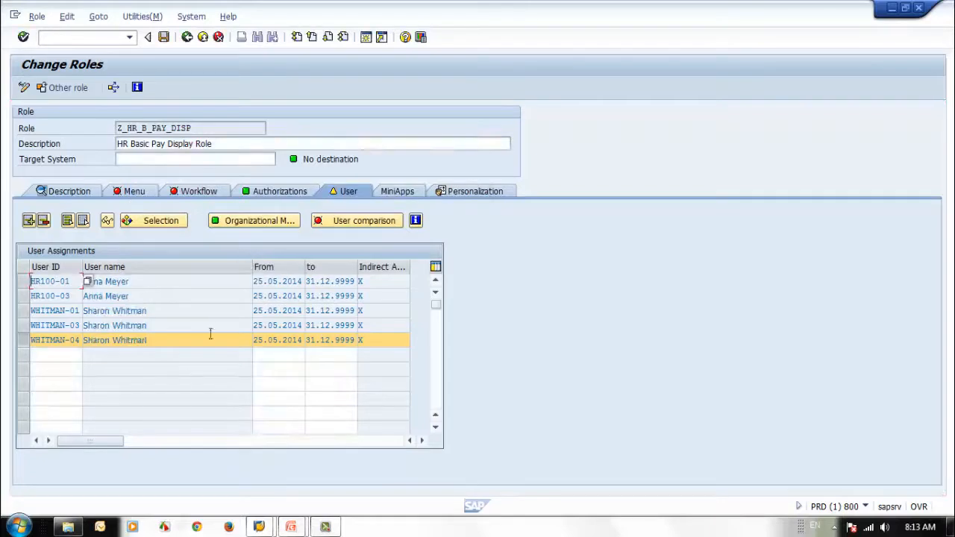
pyautogui.click(186, 341)
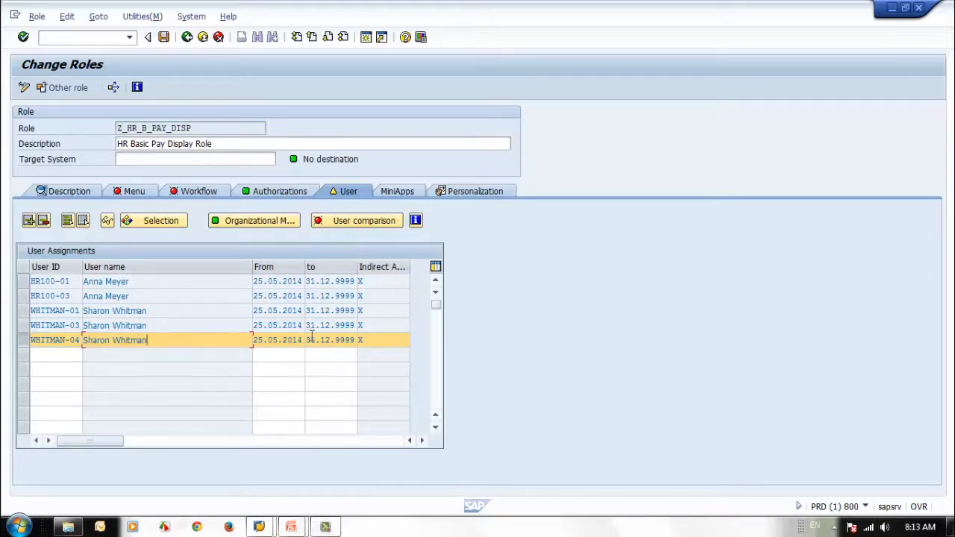
# Step: Run the user comparison for role Z_HR_B_PAY_DISP to adjust the user master records
pyautogui.click(352, 222)
pyautogui.click(273, 269)
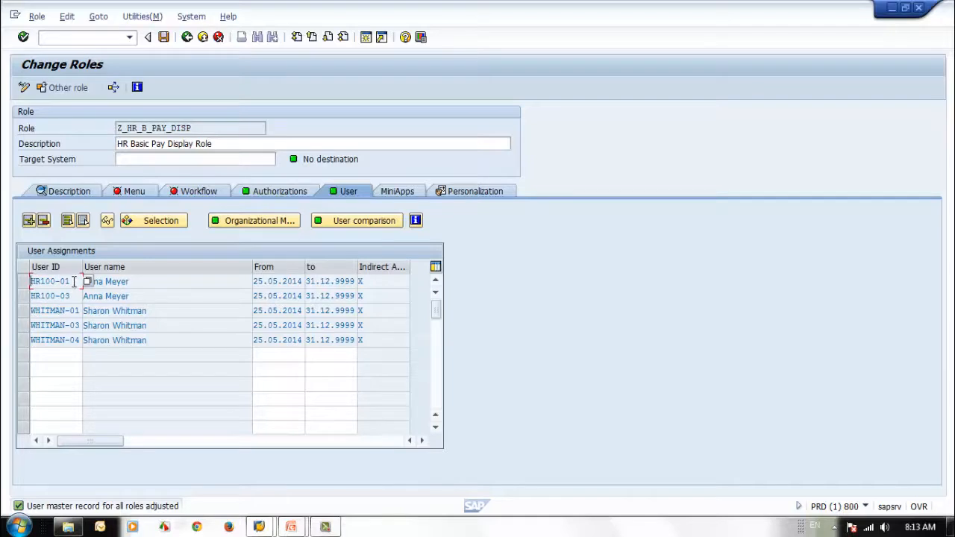
# Step: Copy the user ID HR100-01 from the assignments, save the role and return to Role Maintenance
pyautogui.moveTo(74, 283); pyautogui.dragTo(12, 274)
pyautogui.click(135, 319)
pyautogui.click(164, 38)
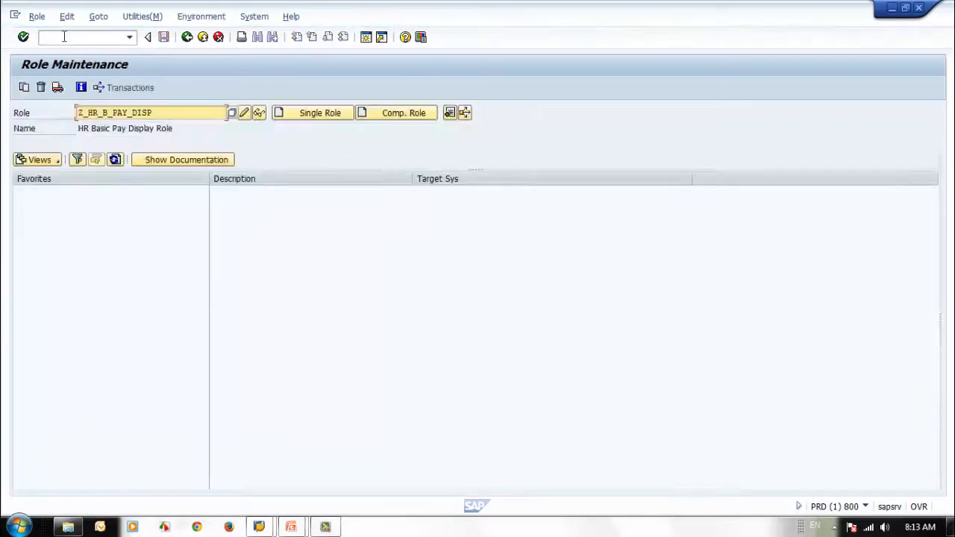
# Step: Try to call transaction su01 from Role Maintenance without the /n prefix
pyautogui.click(66, 36)
pyautogui.write('/n')
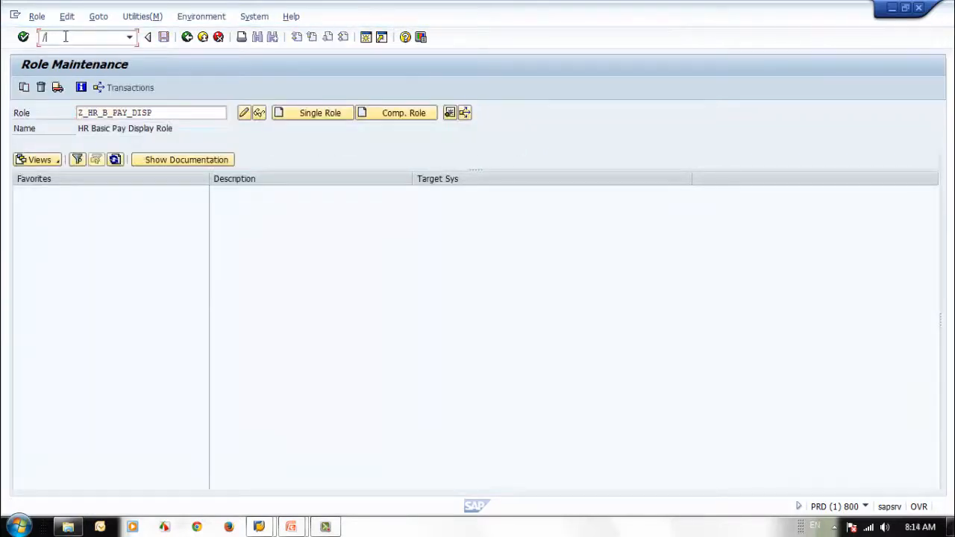
pyautogui.press('BackSpace')
pyautogui.press('BackSpace')
pyautogui.write('su01')
pyautogui.press('Return')
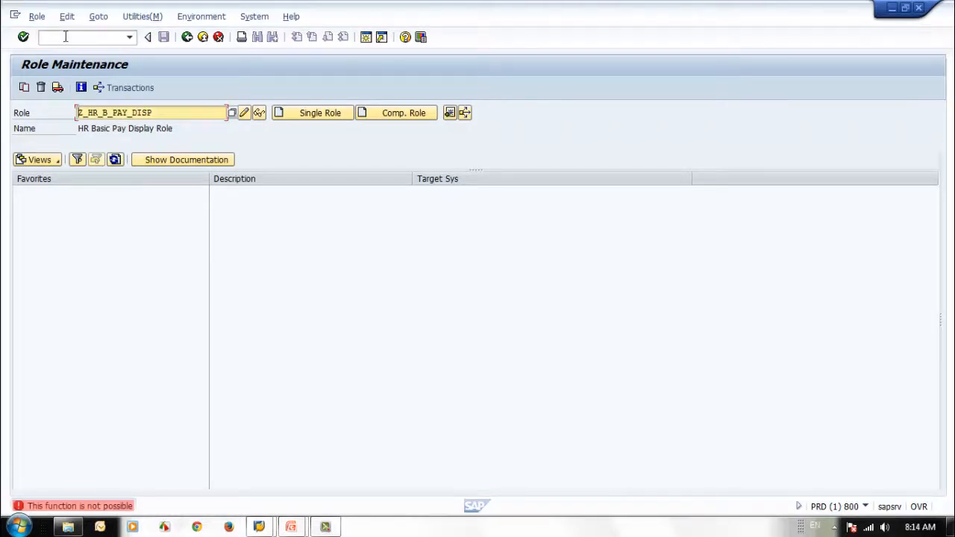
# Step: Go to User Maintenance with /nsu01 and display the user HR100-01
pyautogui.click(65, 37)
pyautogui.write('/nsu')
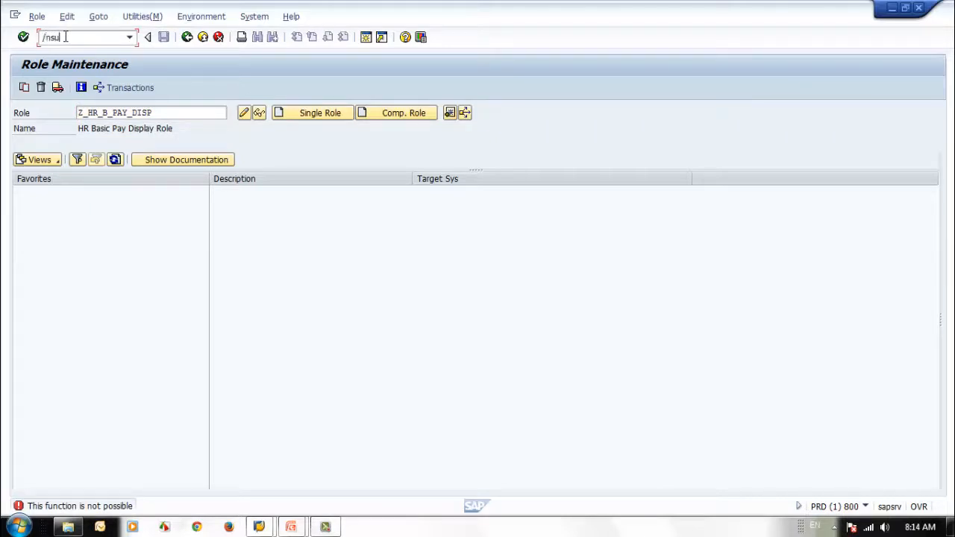
pyautogui.write('01')
pyautogui.press('Return')
pyautogui.write('HR100-01')
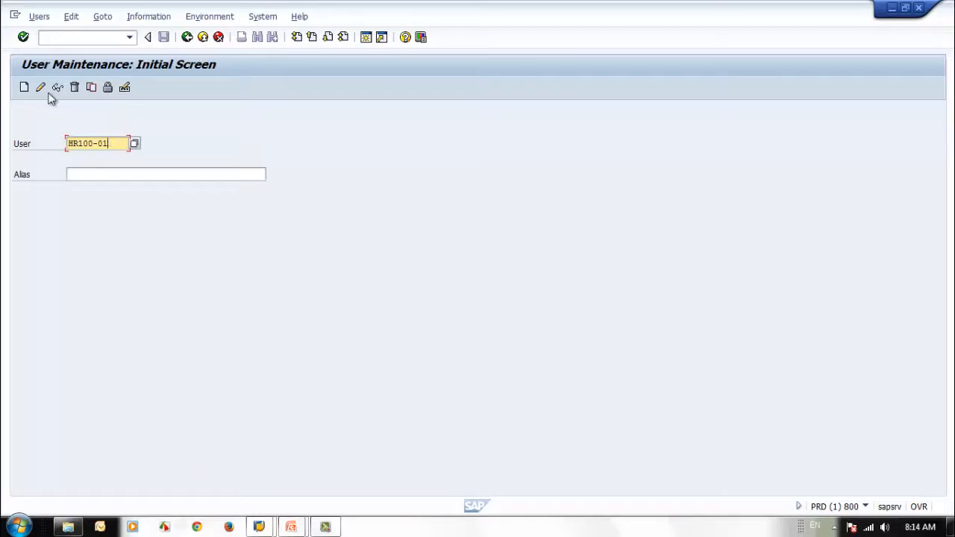
pyautogui.click(56, 88)
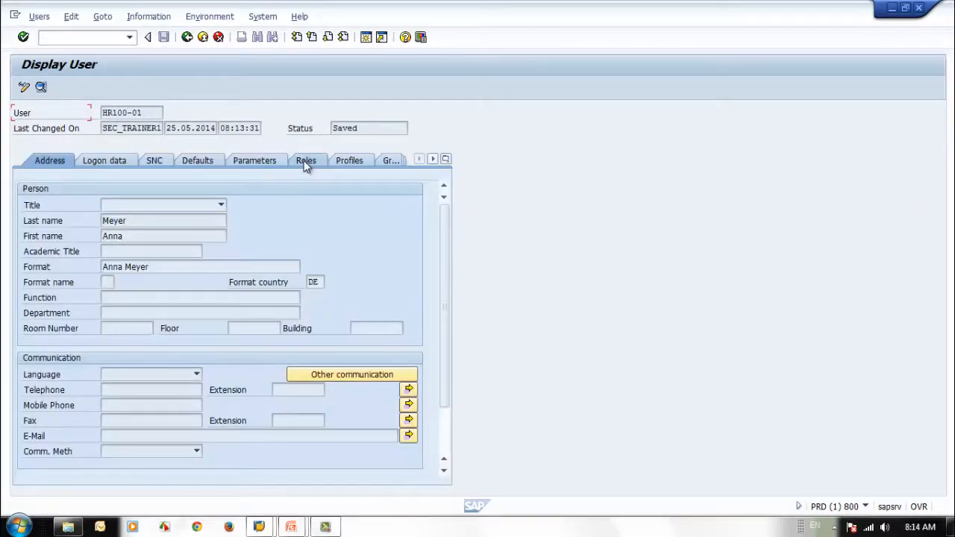
# Step: Check user HR100-01's role assignments for Z_HR_B_PAY_DISP and return to the initial User Maintenance screen
pyautogui.click(304, 161)
pyautogui.click(162, 265)
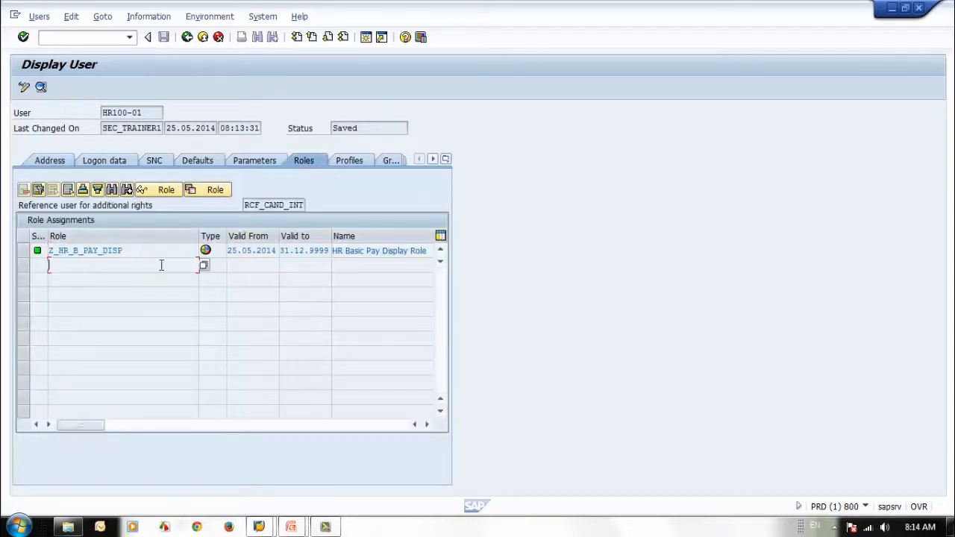
pyautogui.doubleClick(147, 250)
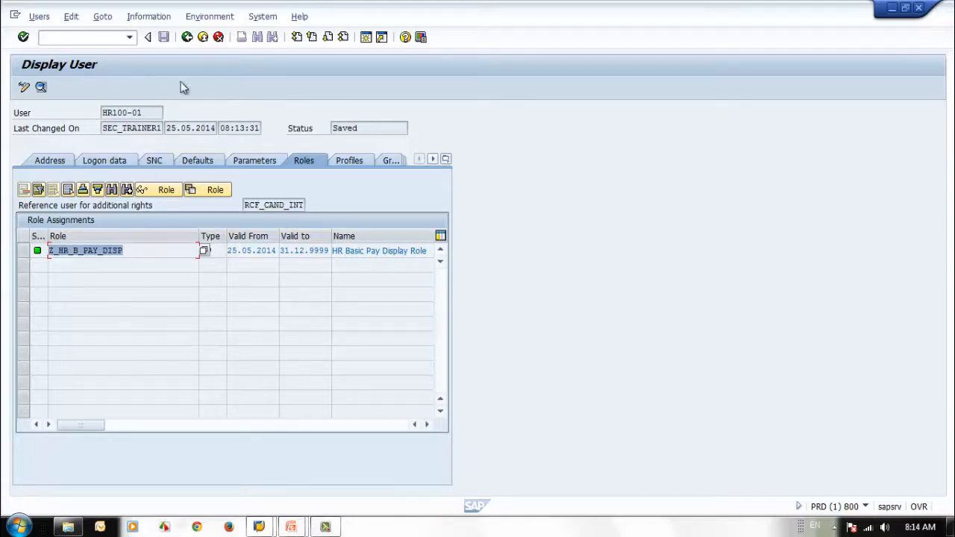
pyautogui.click(190, 39)
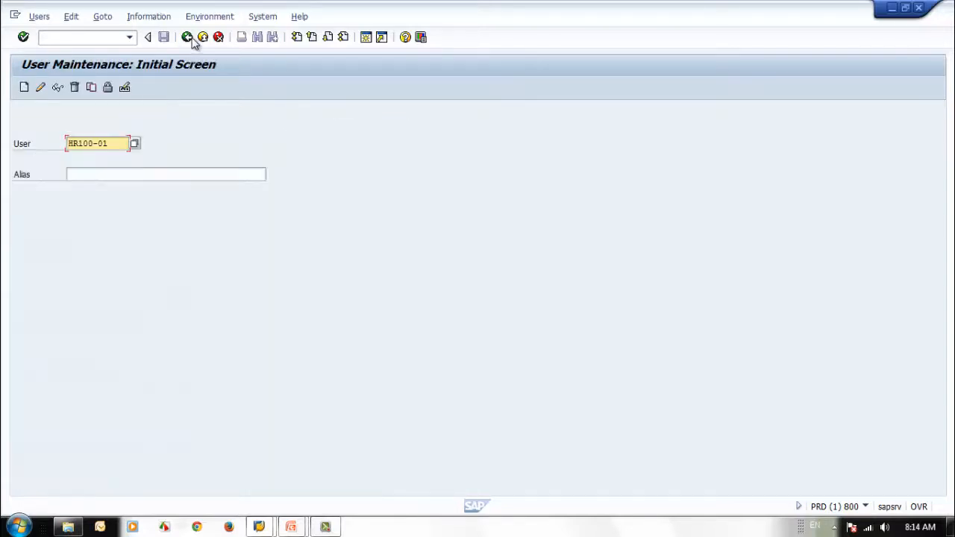
# Step: Switch to the running PowerPoint slide show and advance to the closing Thank You slide
pyautogui.moveTo(292, 529)
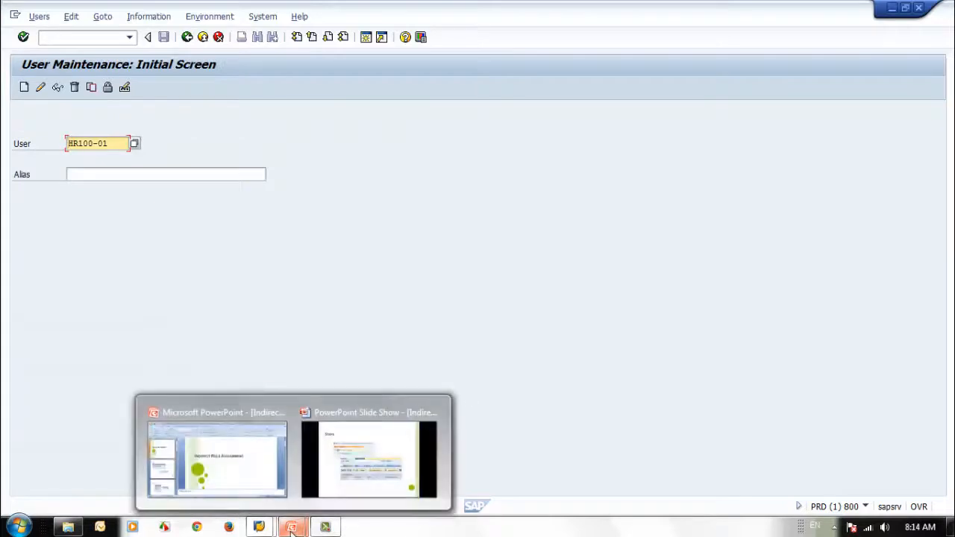
pyautogui.click(265, 528)
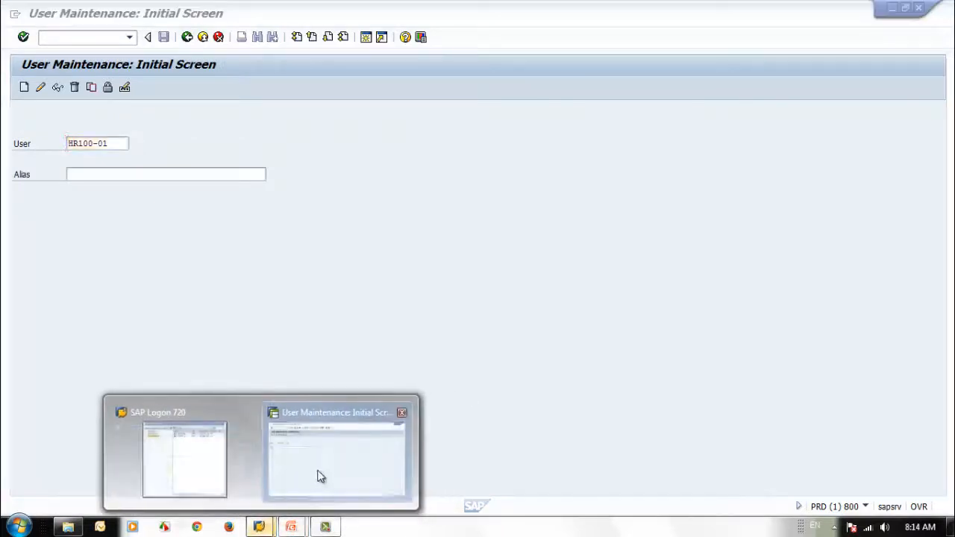
pyautogui.moveTo(290, 528)
pyautogui.click(348, 473)
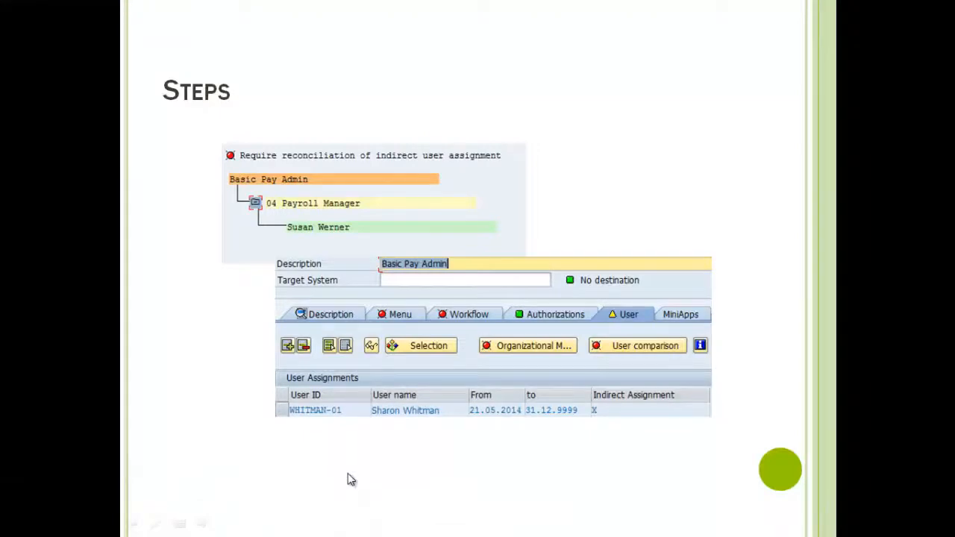
pyautogui.click(347, 473)
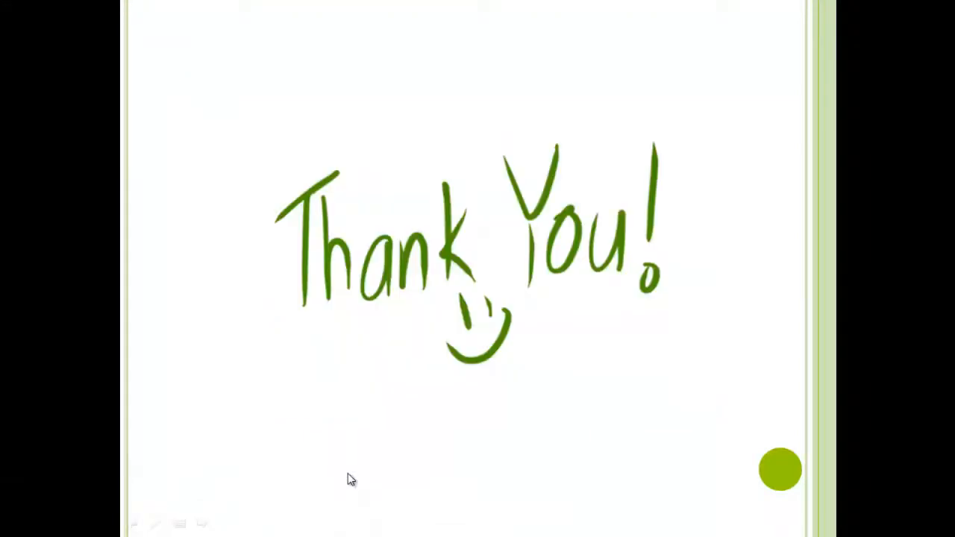